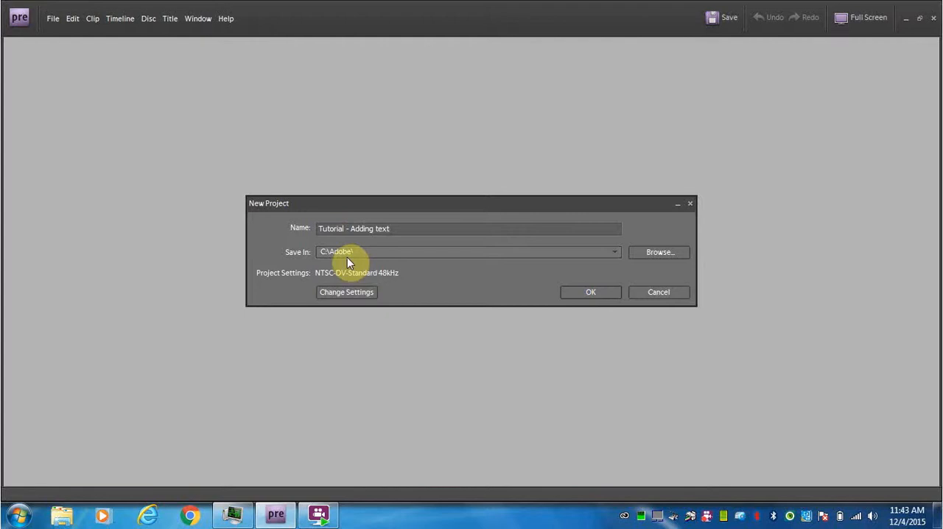
- Create the new project "Tutorial - Adding text" in C:\Adobe\ with the NTSC-DV-Standard 48kHz settings
{"action": "left_click", "coordinate": [595, 294]}
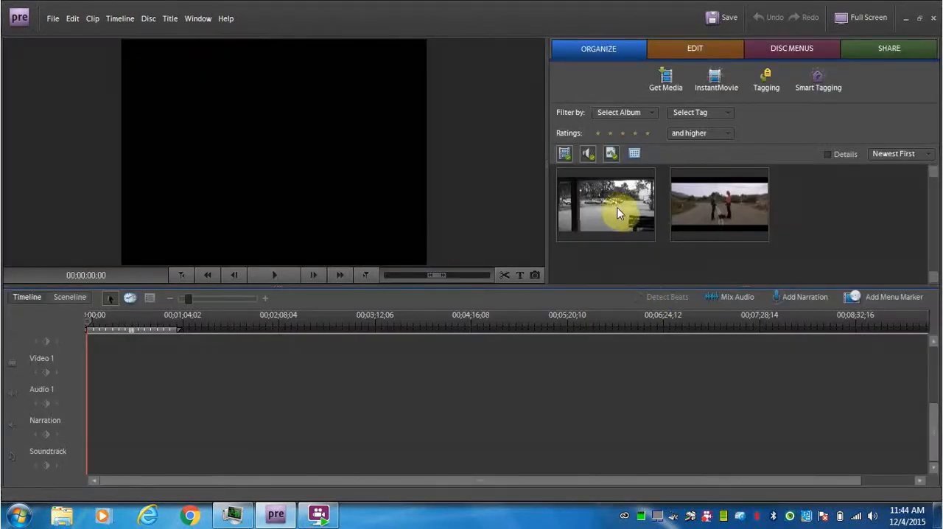
- Place the black-and-white Js video.wmv clip on Video 1 and shift it later, leaving a gap of about 22 seconds before it
{"action": "left_click", "coordinate": [617, 213]}
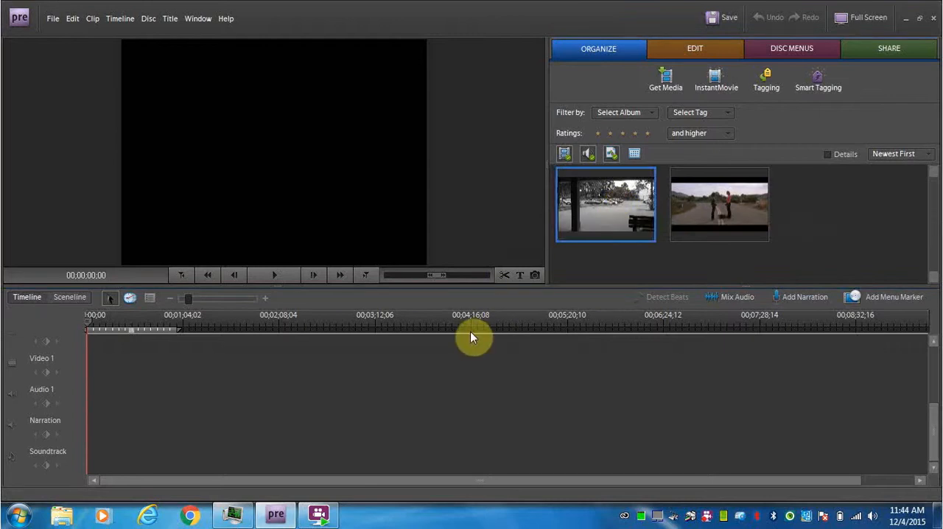
{"action": "left_click_drag", "start_coordinate": [471, 334], "coordinate": [93, 398]}
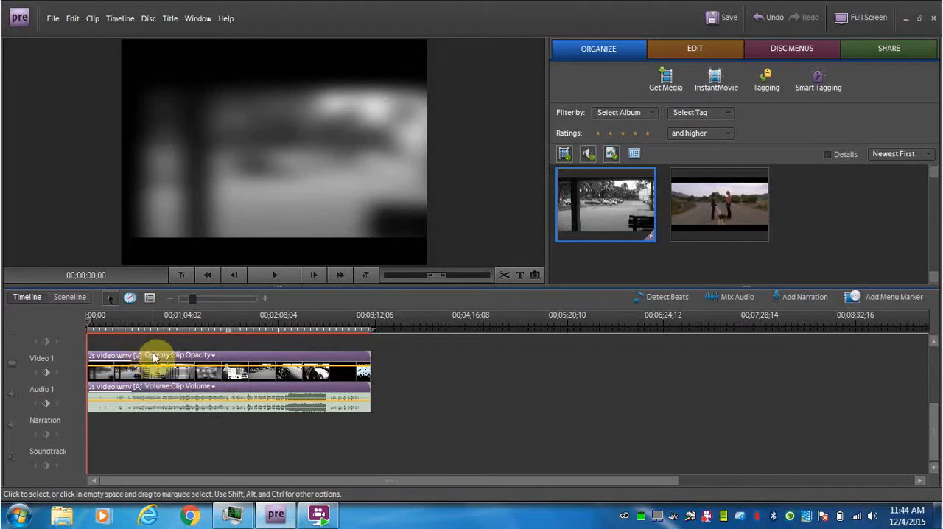
{"action": "left_click", "coordinate": [148, 357]}
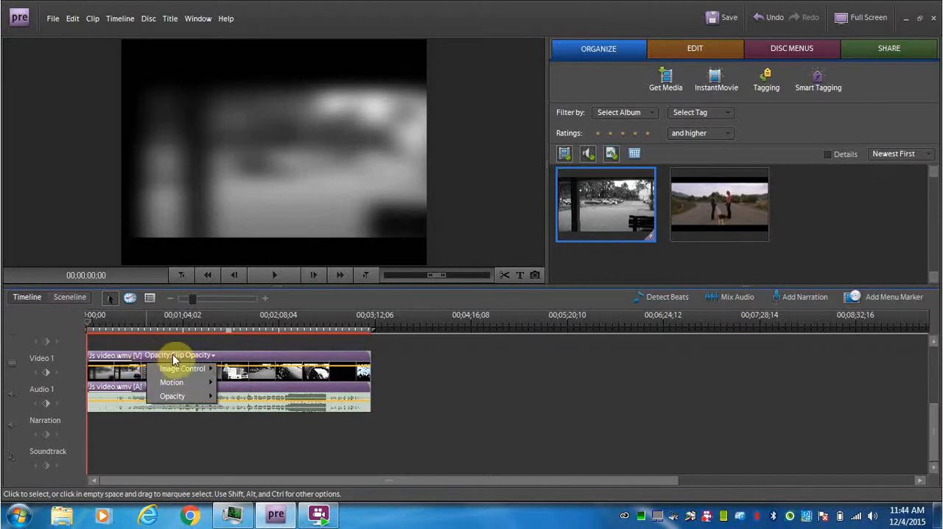
{"action": "left_click_drag", "start_coordinate": [146, 362], "coordinate": [177, 368]}
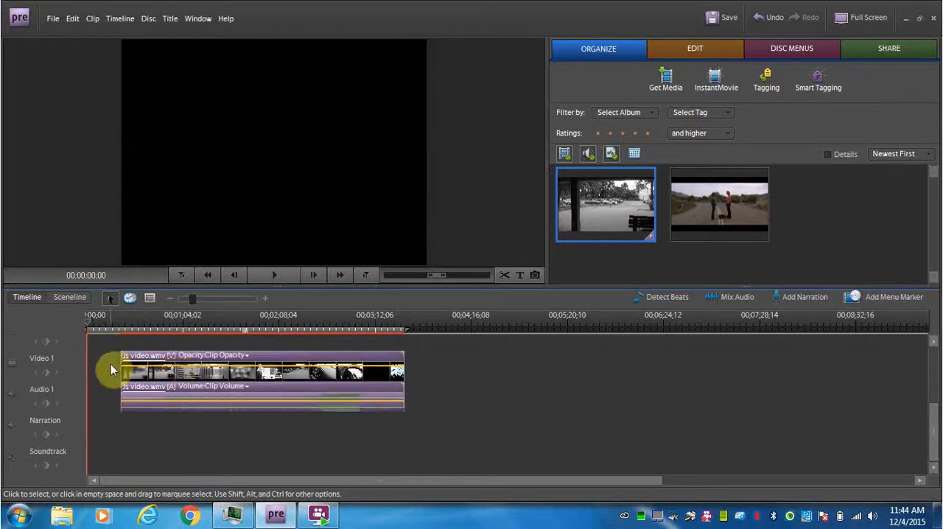
- Add a default text title at 00;00;11;28, in the empty gap before the video clip
{"action": "scroll", "coordinate": [928, 415], "scroll_direction": "up", "scroll_amount": 1}
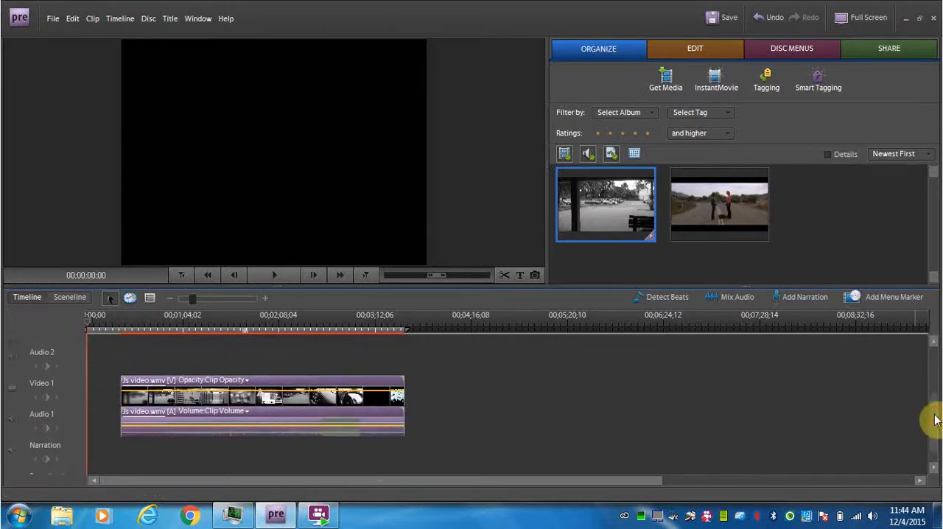
{"action": "mouse_move", "coordinate": [95, 321]}
{"action": "left_mouse_down"}
{"action": "mouse_move", "coordinate": [117, 325]}
{"action": "mouse_move", "coordinate": [107, 329]}
{"action": "left_mouse_up"}
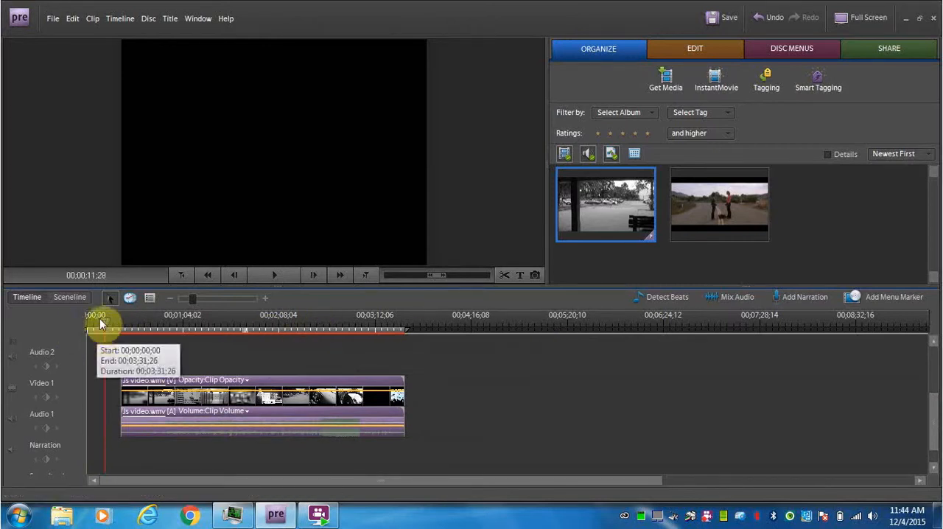
{"action": "left_click", "coordinate": [523, 277]}
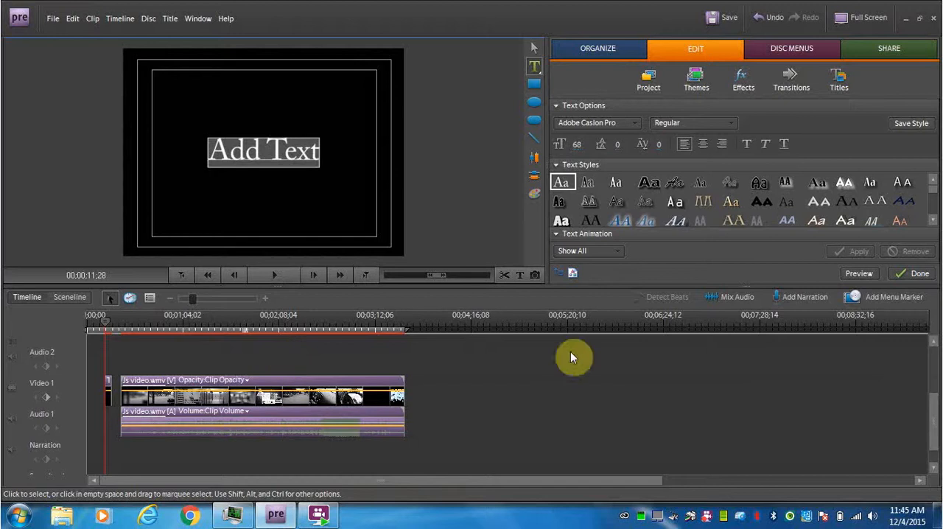
- Move the Title 01 clip to the very start of the Video 1 track
{"action": "left_click_drag", "start_coordinate": [934, 424], "coordinate": [933, 375]}
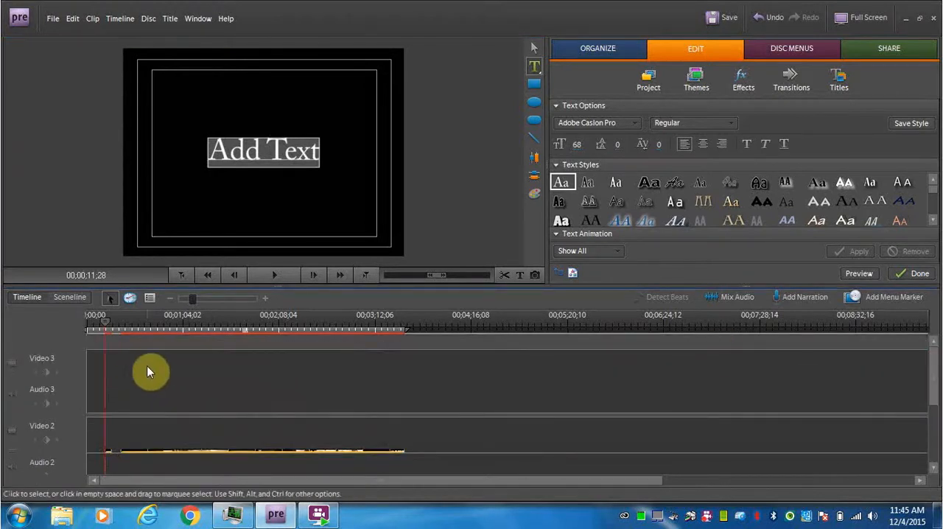
{"action": "left_click_drag", "start_coordinate": [933, 369], "coordinate": [933, 421]}
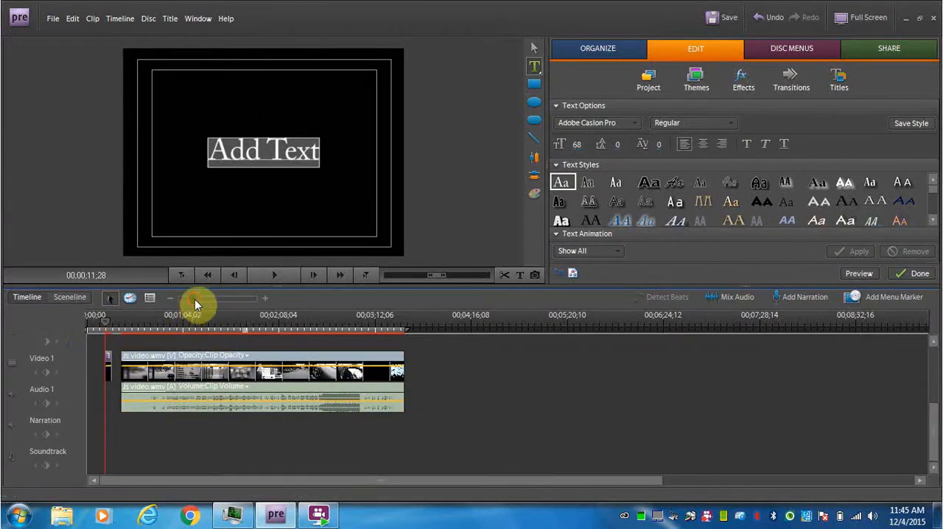
{"action": "left_click_drag", "start_coordinate": [195, 299], "coordinate": [212, 300]}
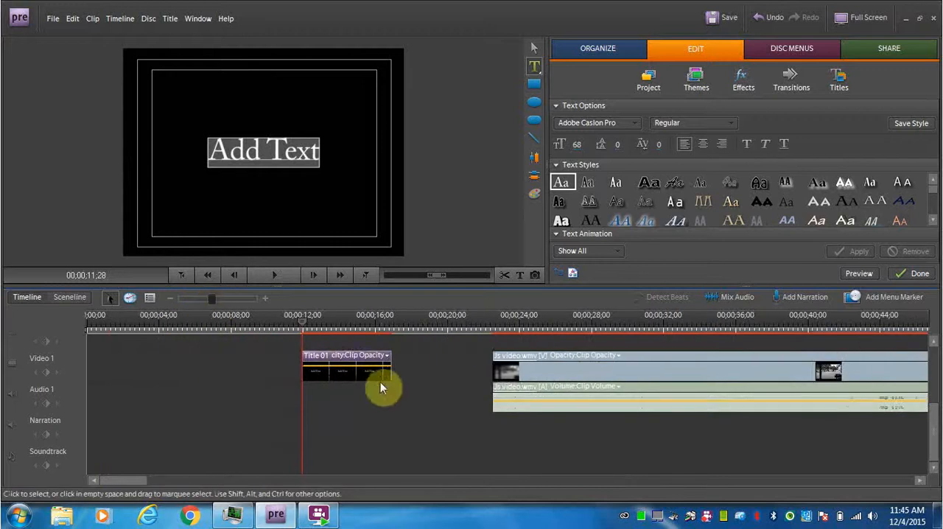
{"action": "left_click", "coordinate": [358, 356]}
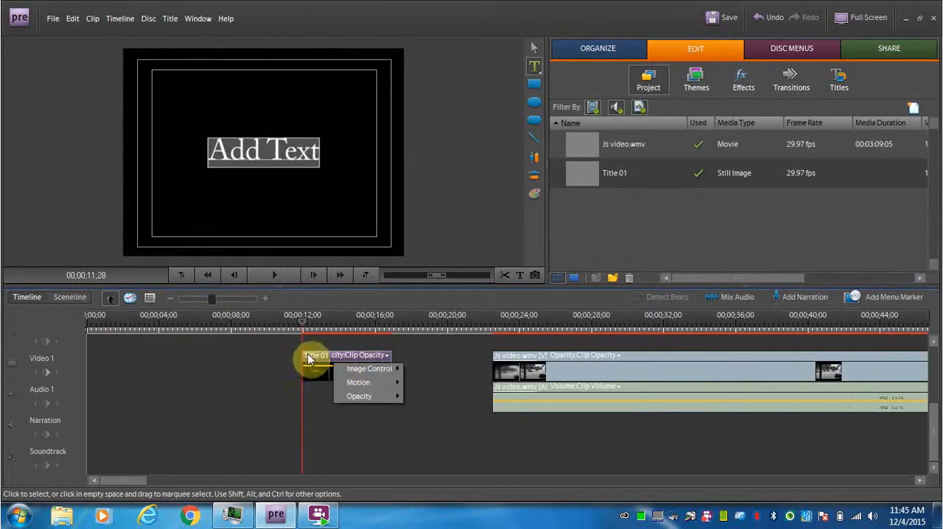
{"action": "left_click_drag", "start_coordinate": [308, 359], "coordinate": [99, 362]}
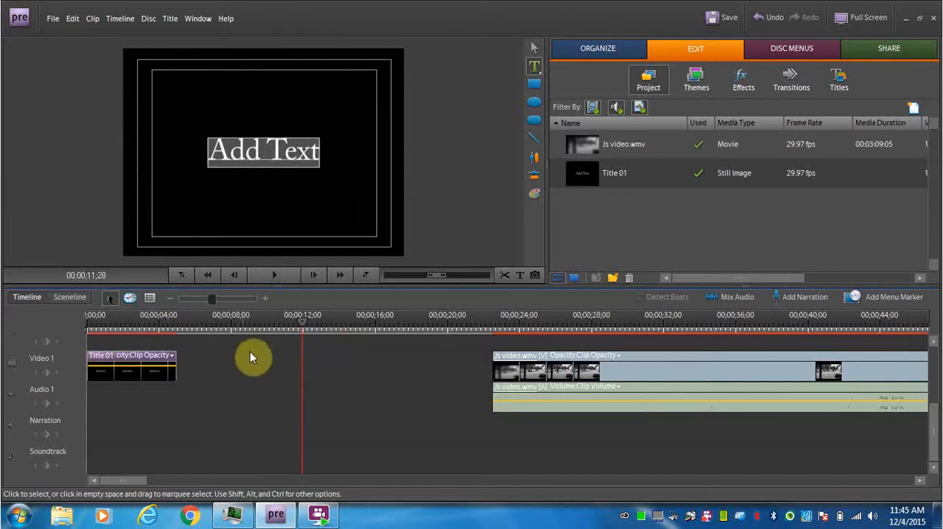
- Move the video clip earlier to start at about 11 seconds and extend the title clip's end to meet it
{"action": "left_click_drag", "start_coordinate": [548, 363], "coordinate": [345, 356]}
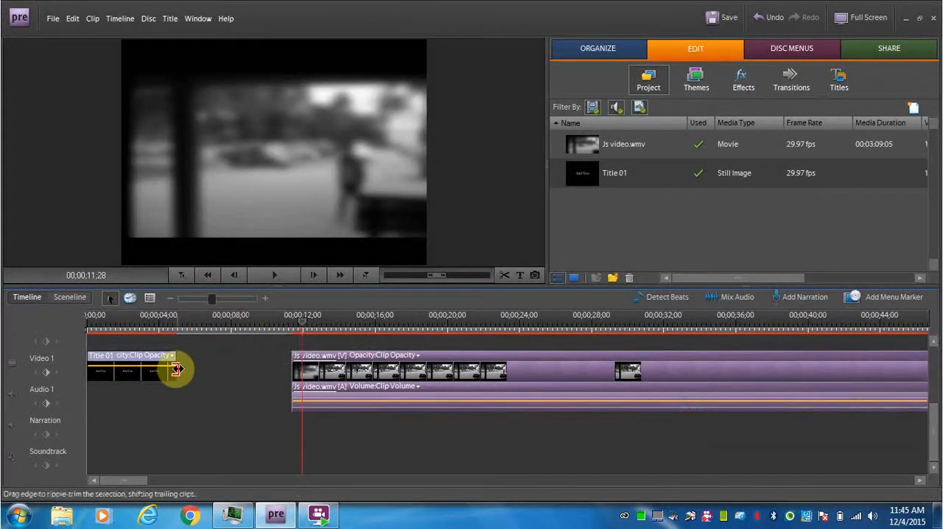
{"action": "left_click", "coordinate": [286, 323]}
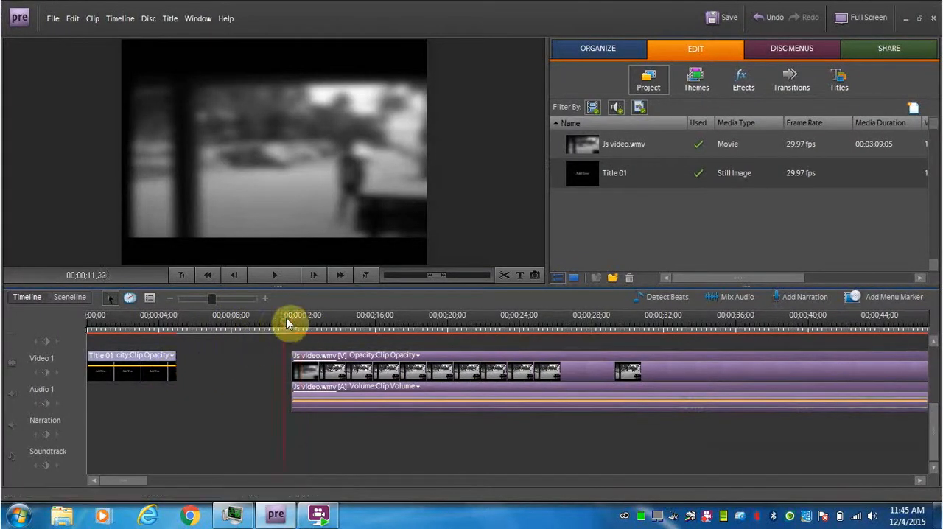
{"action": "left_click_drag", "start_coordinate": [288, 323], "coordinate": [136, 329]}
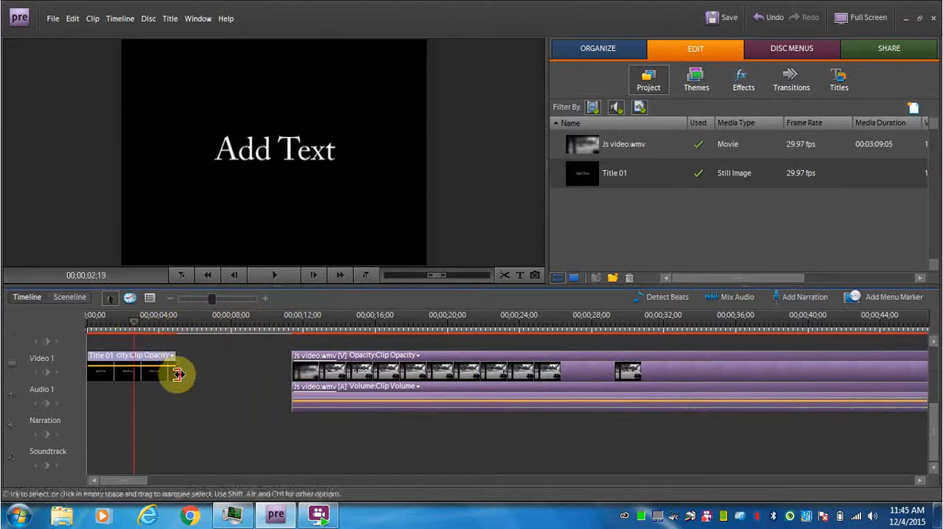
{"action": "left_click_drag", "start_coordinate": [178, 375], "coordinate": [291, 366]}
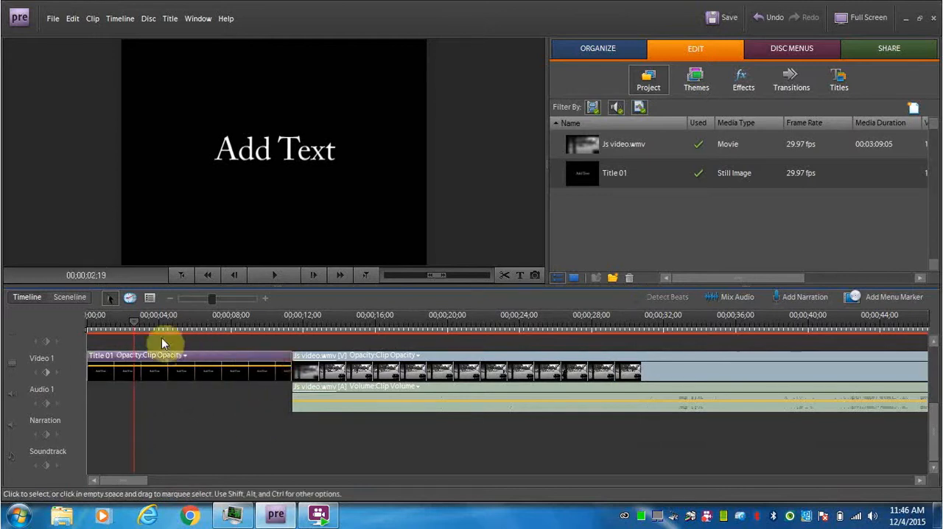
- Replace the title's placeholder text with "TGJ", "Comm" and "Tech" on three separate lines
{"action": "left_click_drag", "start_coordinate": [138, 325], "coordinate": [229, 336]}
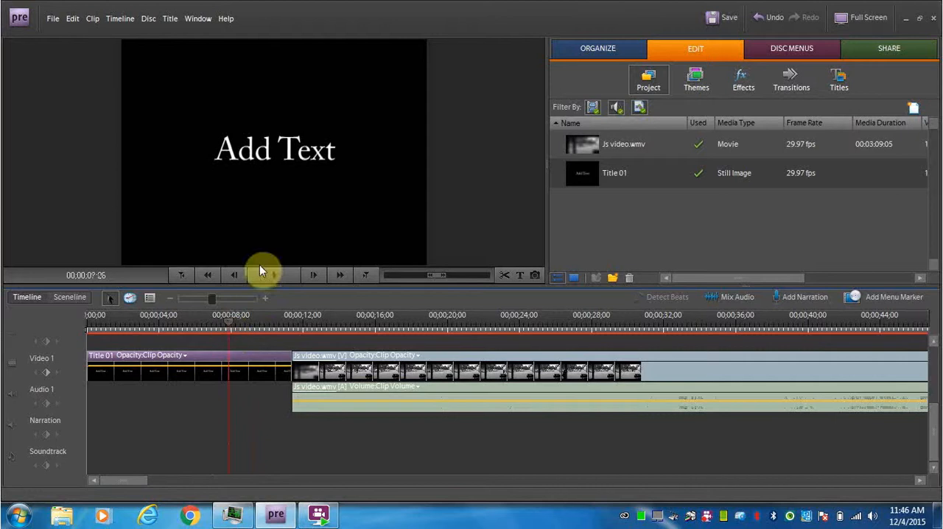
{"action": "left_click", "coordinate": [285, 152]}
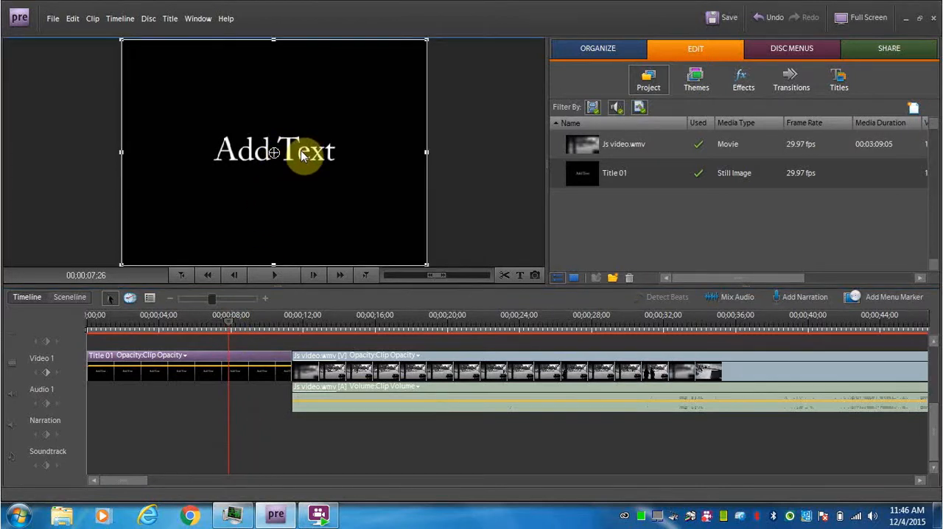
{"action": "double_click", "coordinate": [301, 155]}
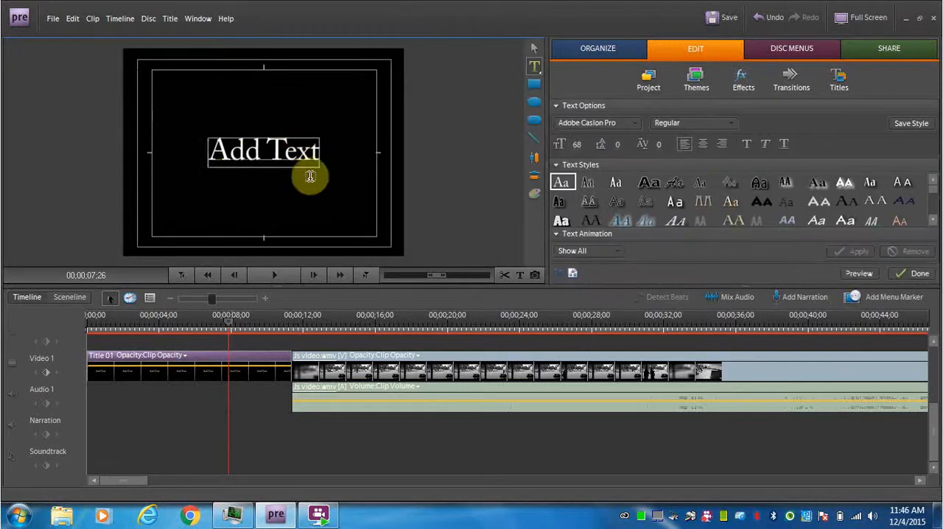
{"action": "left_click_drag", "start_coordinate": [235, 153], "coordinate": [347, 164]}
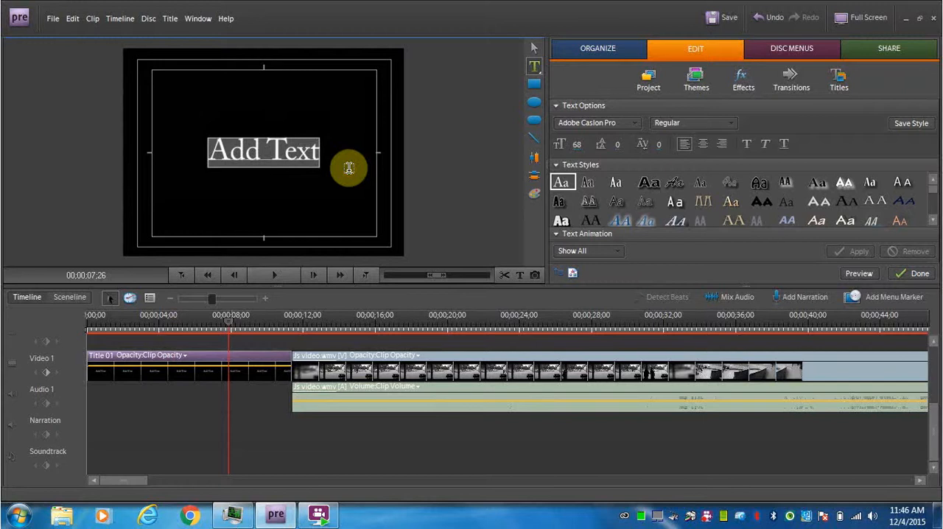
{"action": "type", "text": "G"}
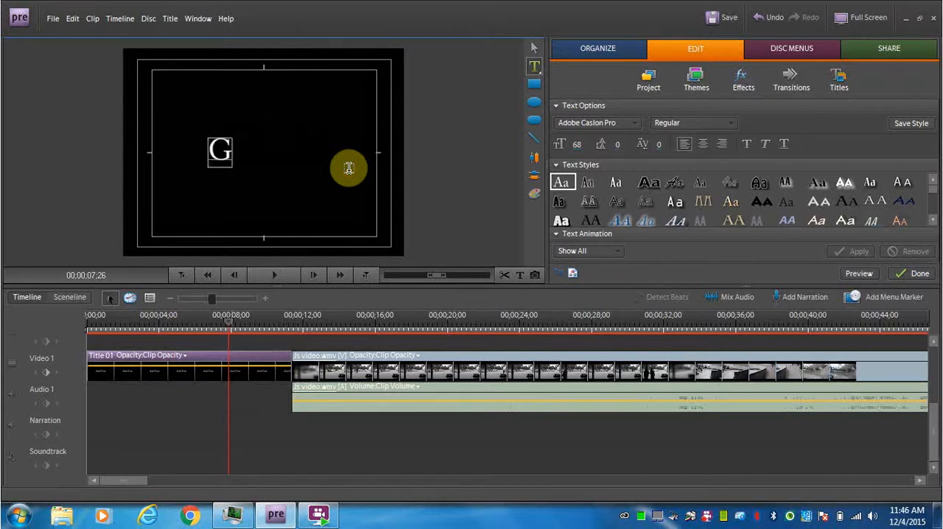
{"action": "key", "text": "BackSpace"}
{"action": "type", "text": "TGJ"}
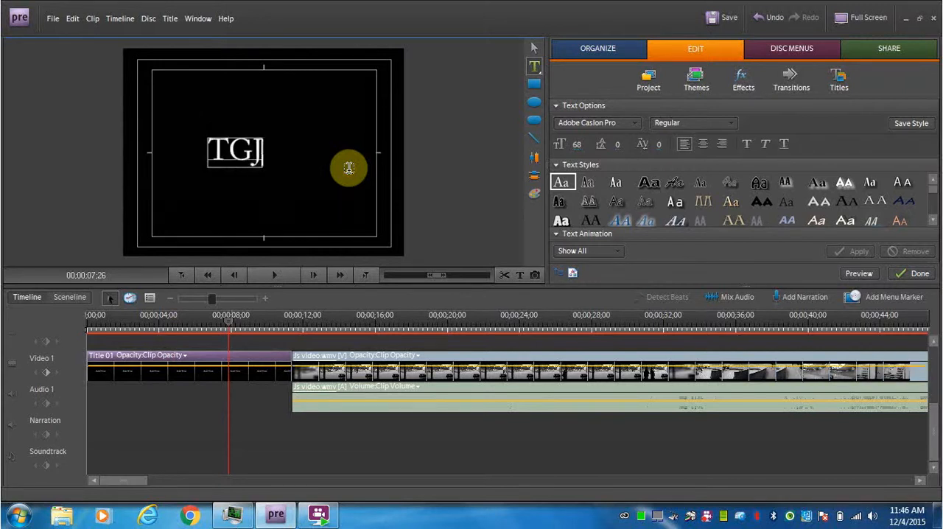
{"action": "key", "text": "Return"}
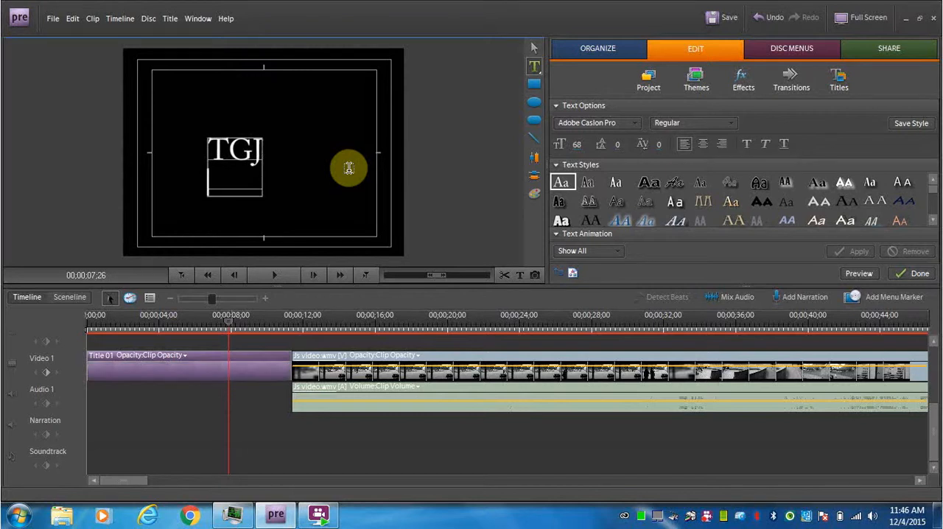
{"action": "type", "text": "Comm"}
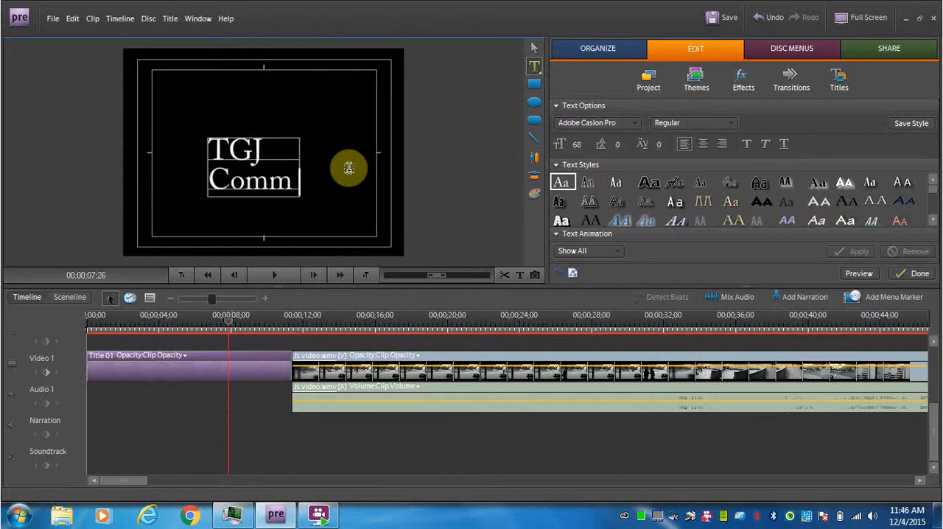
{"action": "key", "text": "Return"}
{"action": "type", "text": "Tech"}
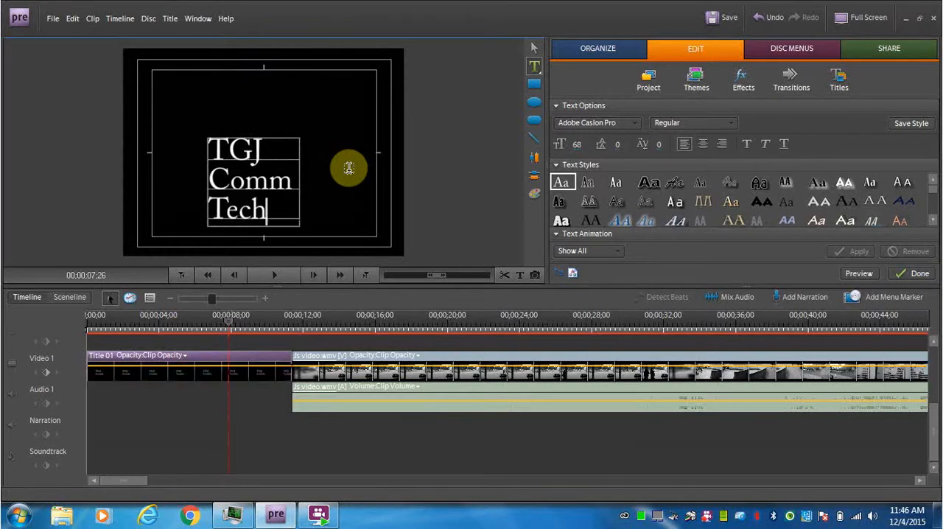
- Center-align the three title lines and center the text block horizontally and vertically in the frame
{"action": "left_click", "coordinate": [702, 152]}
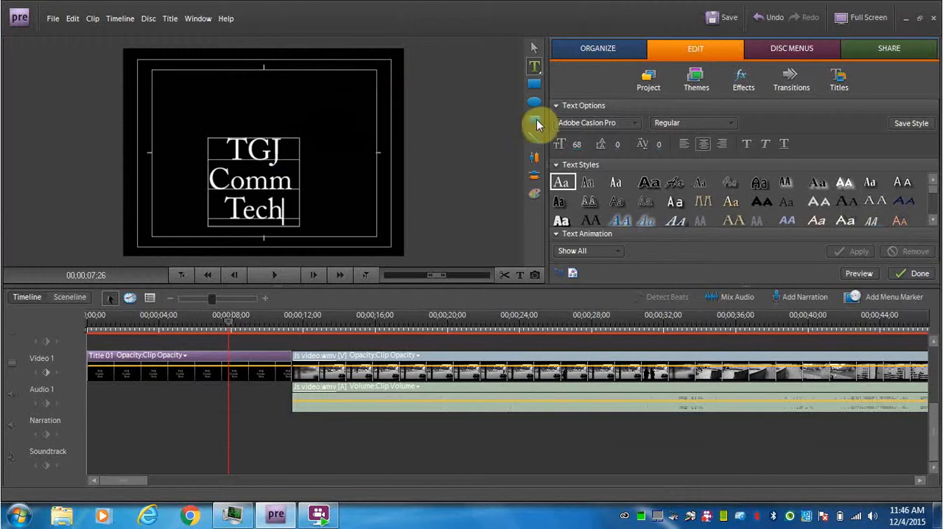
{"action": "left_click", "coordinate": [534, 49]}
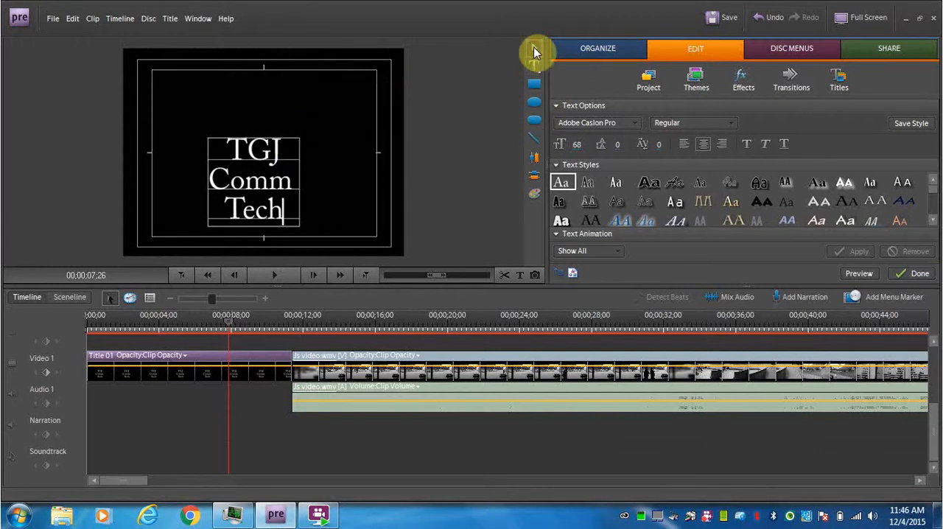
{"action": "left_click", "coordinate": [292, 151]}
{"action": "left_click_drag", "start_coordinate": [291, 150], "coordinate": [300, 131]}
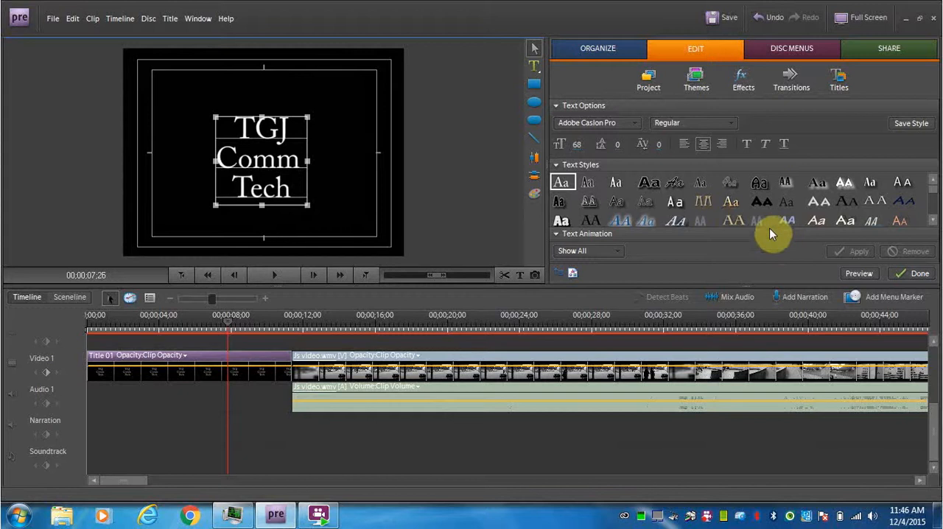
{"action": "left_click", "coordinate": [535, 181]}
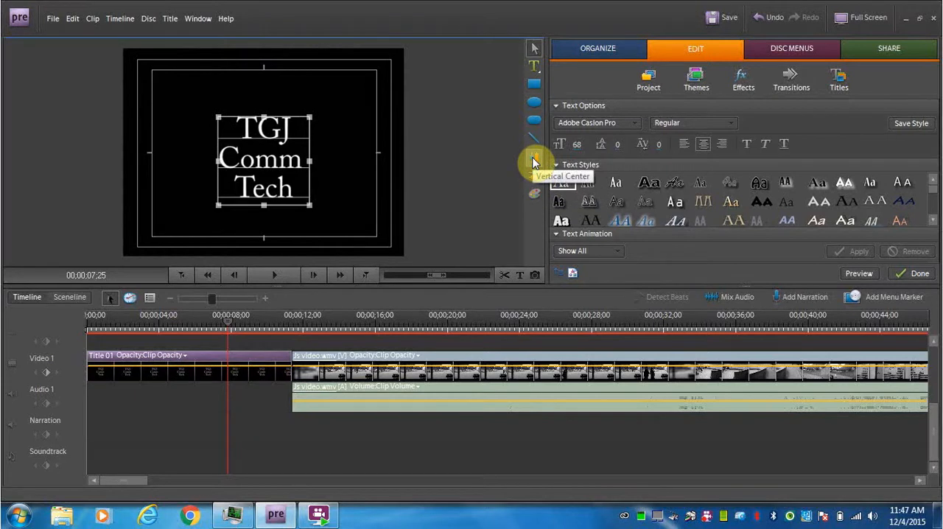
{"action": "left_click", "coordinate": [535, 160]}
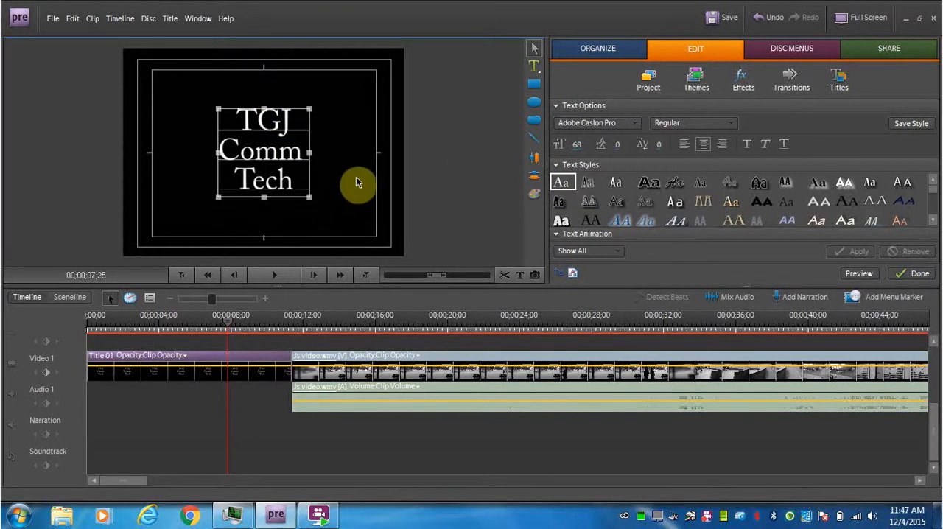
- Apply Fade In Video to the Title 01 clip at the start of the Video 1 track
{"action": "left_click_drag", "start_coordinate": [230, 322], "coordinate": [297, 327]}
{"action": "left_click", "coordinate": [211, 325]}
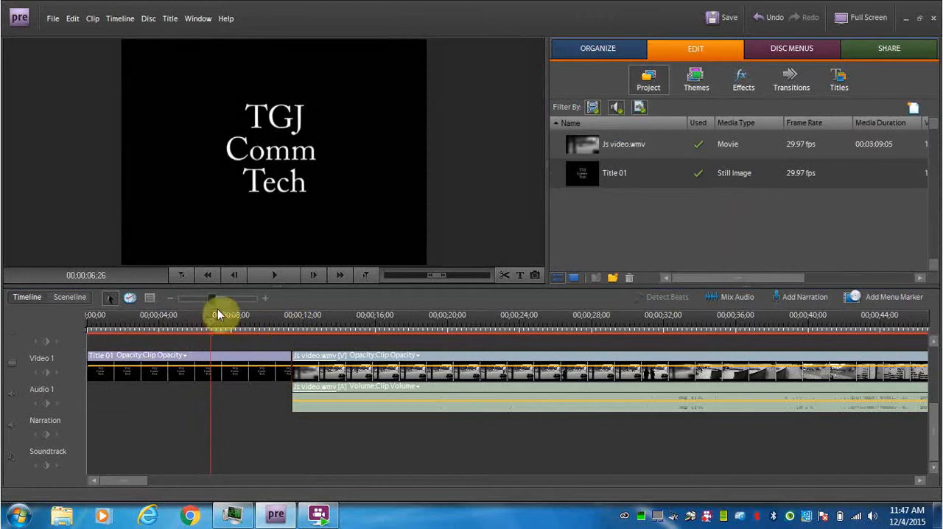
{"action": "left_click_drag", "start_coordinate": [213, 323], "coordinate": [116, 326]}
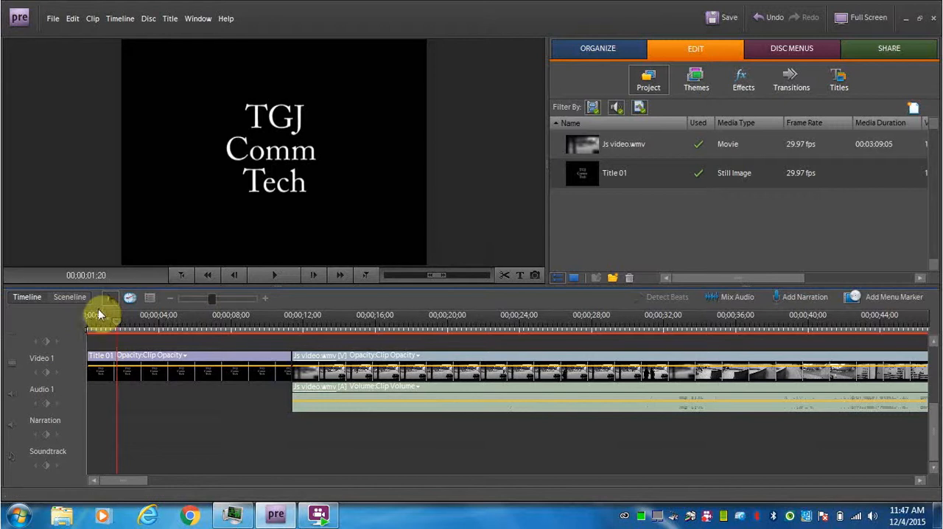
{"action": "right_click", "coordinate": [102, 360]}
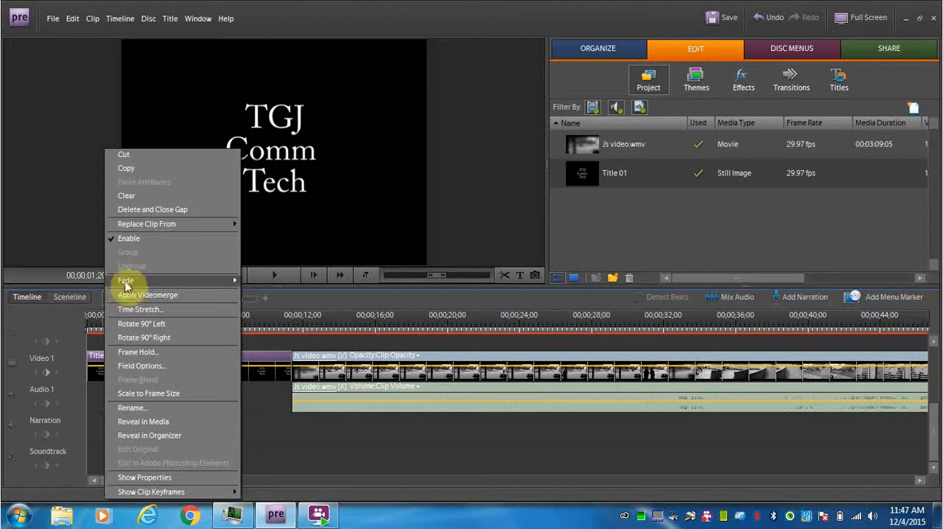
{"action": "mouse_move", "coordinate": [127, 283]}
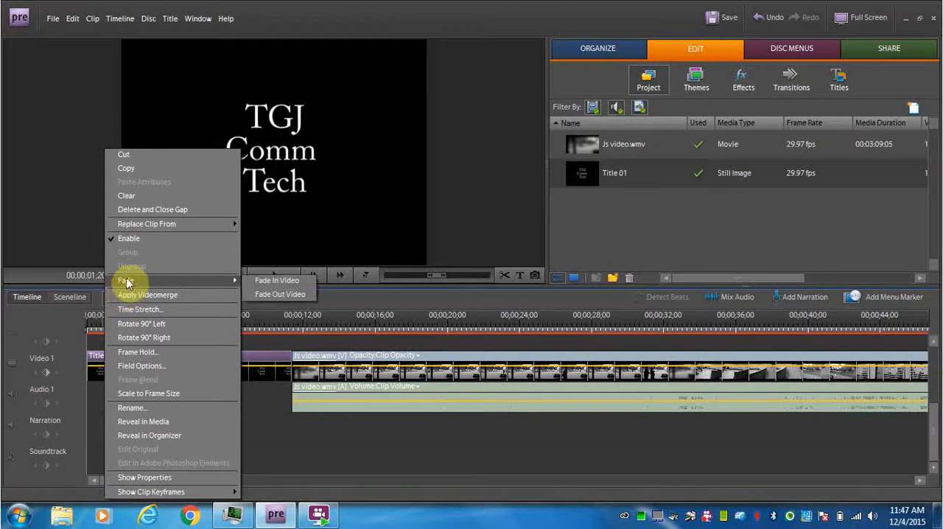
{"action": "left_click", "coordinate": [262, 281]}
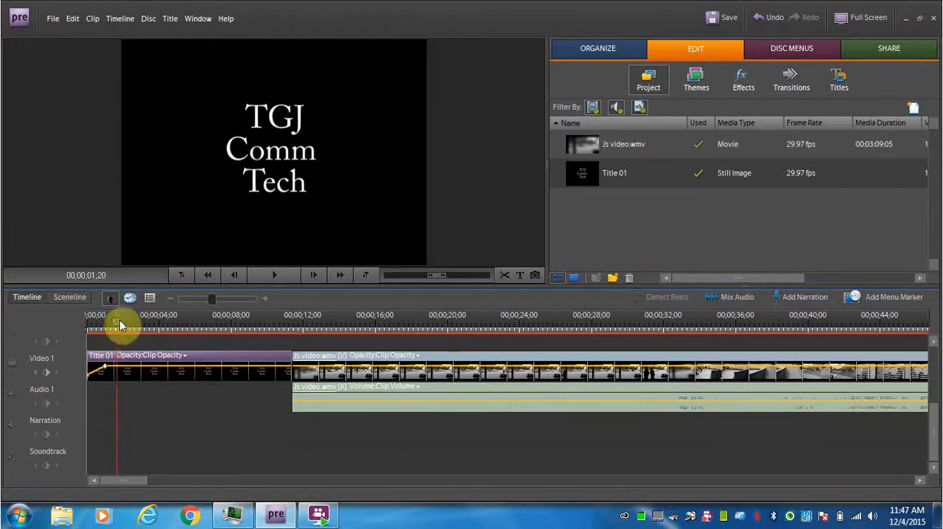
- Apply Fade Out Video to the Title 01 clip and preview its transition into the video clip
{"action": "left_click_drag", "start_coordinate": [118, 325], "coordinate": [254, 327]}
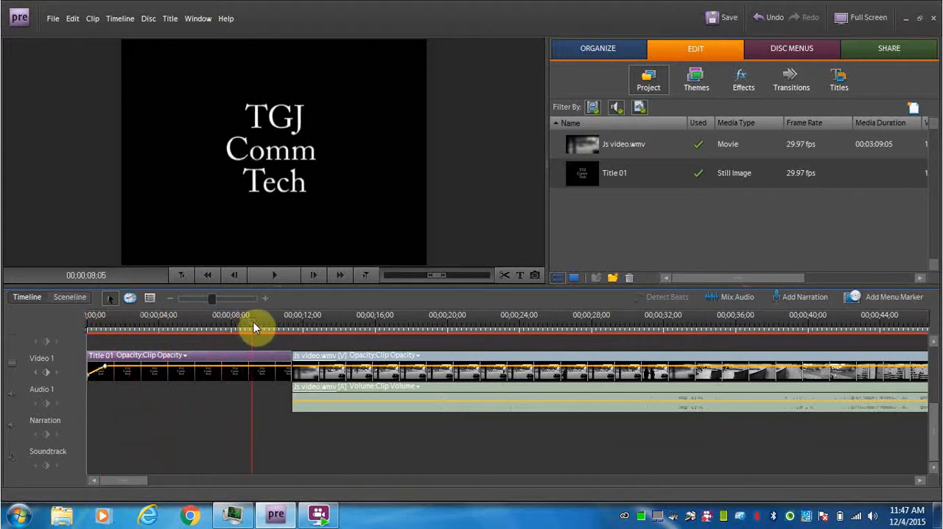
{"action": "right_click", "coordinate": [270, 358]}
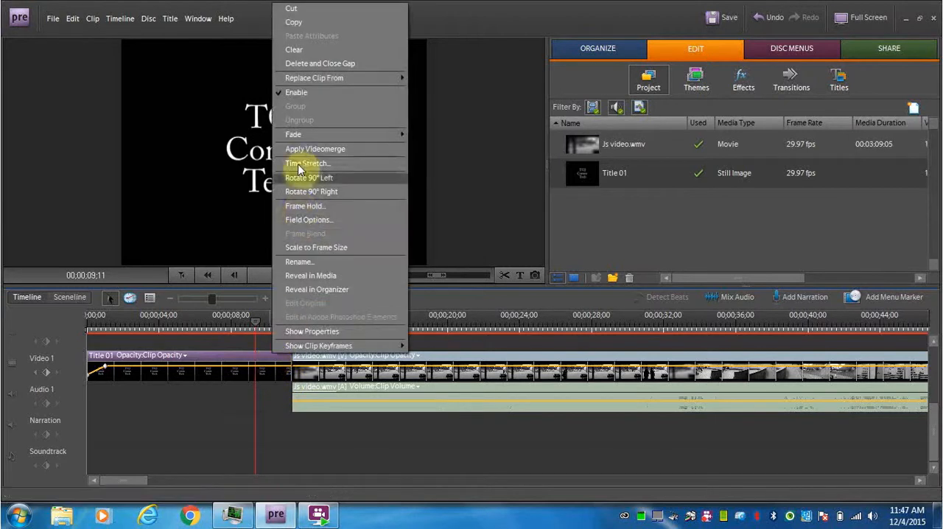
{"action": "mouse_move", "coordinate": [372, 135]}
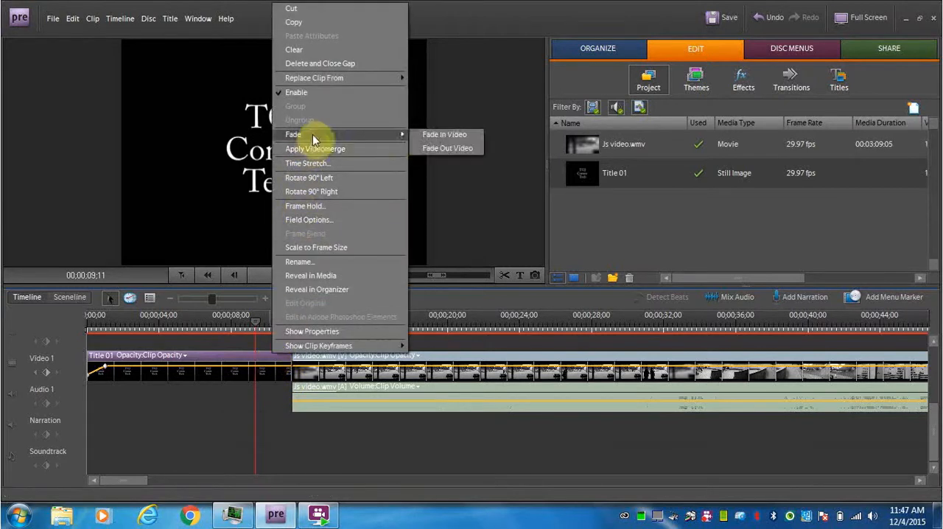
{"action": "left_click", "coordinate": [437, 148]}
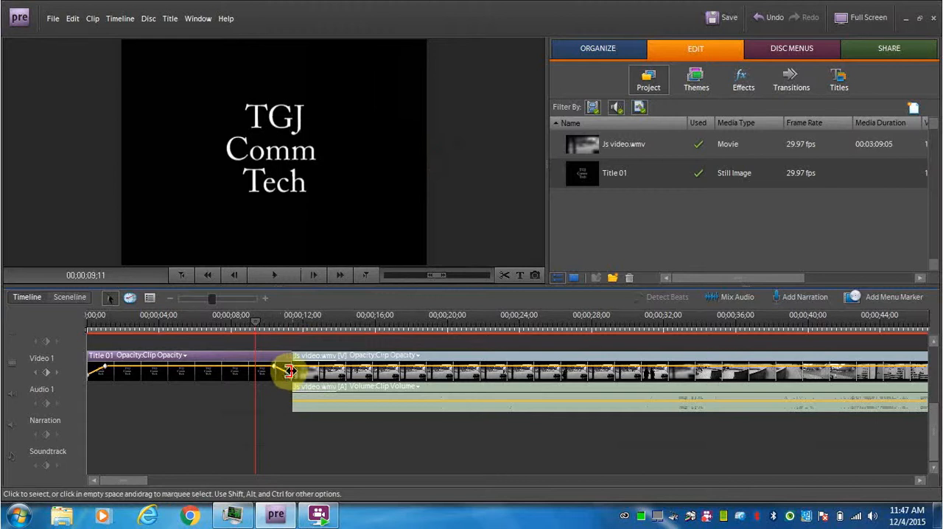
{"action": "left_click_drag", "start_coordinate": [257, 322], "coordinate": [176, 328]}
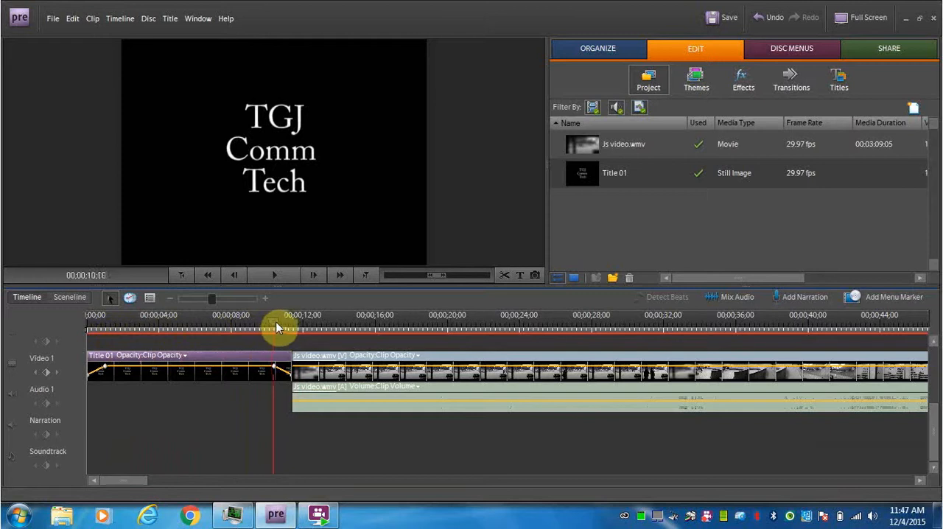
{"action": "left_click_drag", "start_coordinate": [277, 328], "coordinate": [310, 333]}
- Add the fun_credits title template directly after the end of the video clip on the Video 1 track
{"action": "left_click_drag", "start_coordinate": [133, 482], "coordinate": [325, 484]}
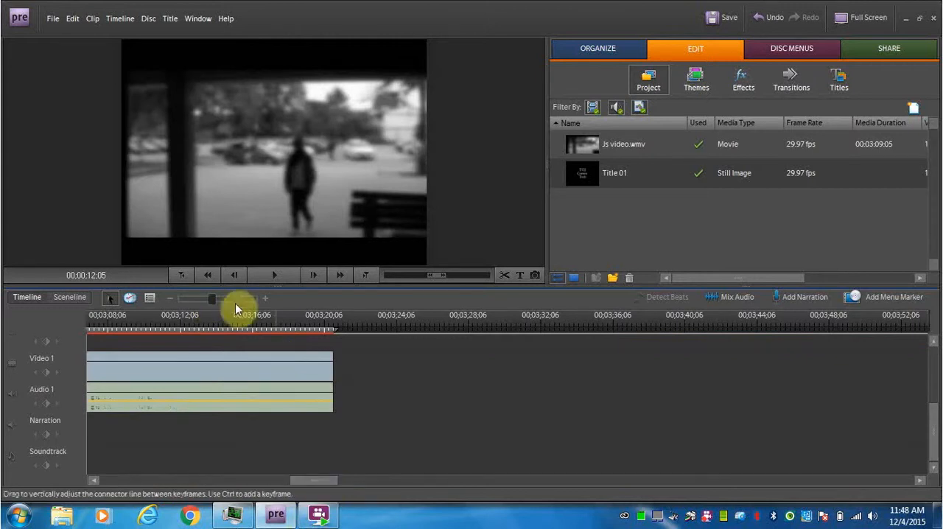
{"action": "left_click_drag", "start_coordinate": [212, 300], "coordinate": [194, 300]}
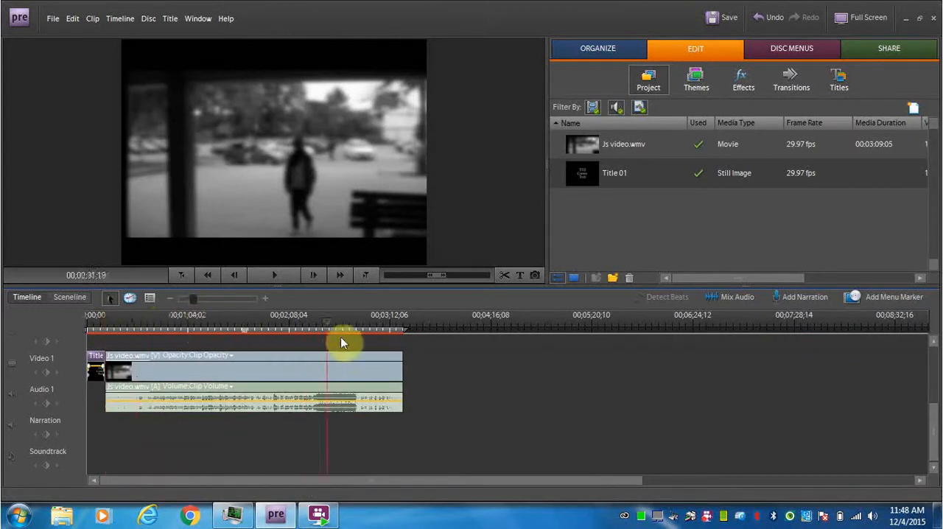
{"action": "left_click_drag", "start_coordinate": [341, 338], "coordinate": [409, 346]}
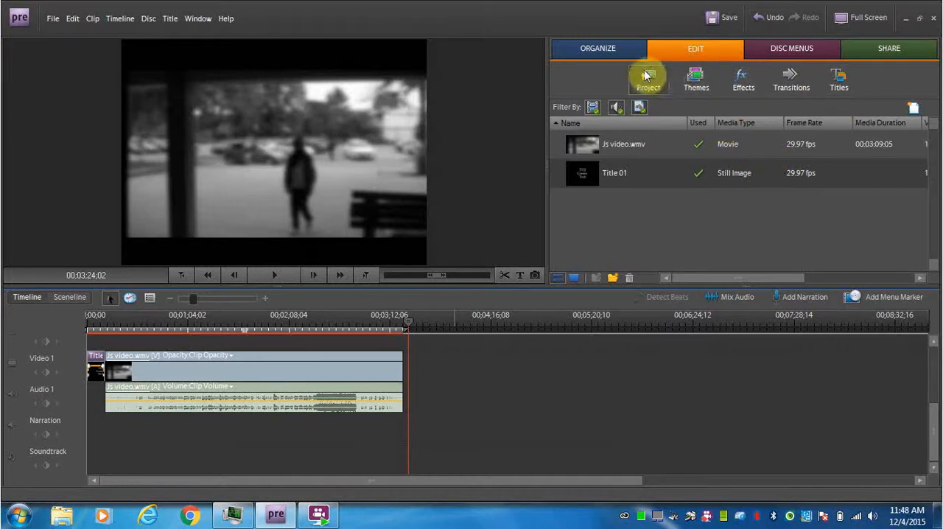
{"action": "left_click", "coordinate": [698, 80]}
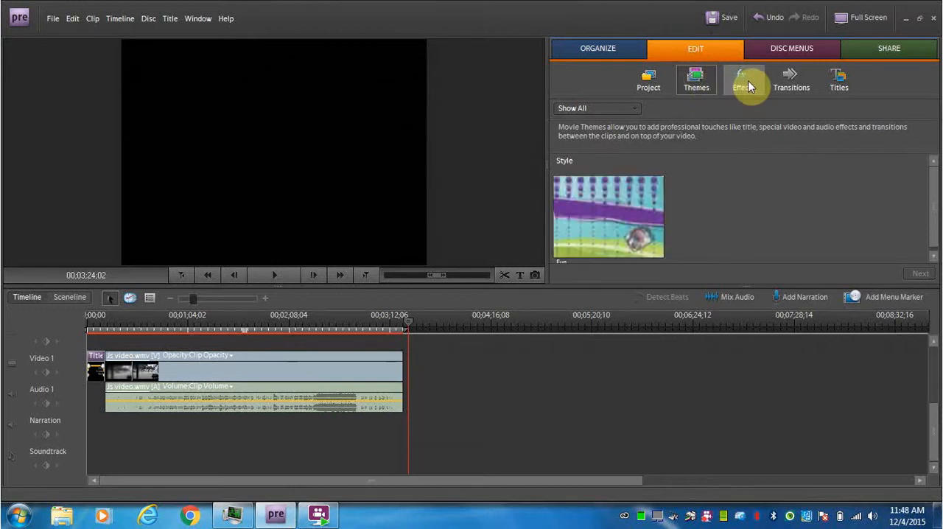
{"action": "left_click", "coordinate": [748, 81]}
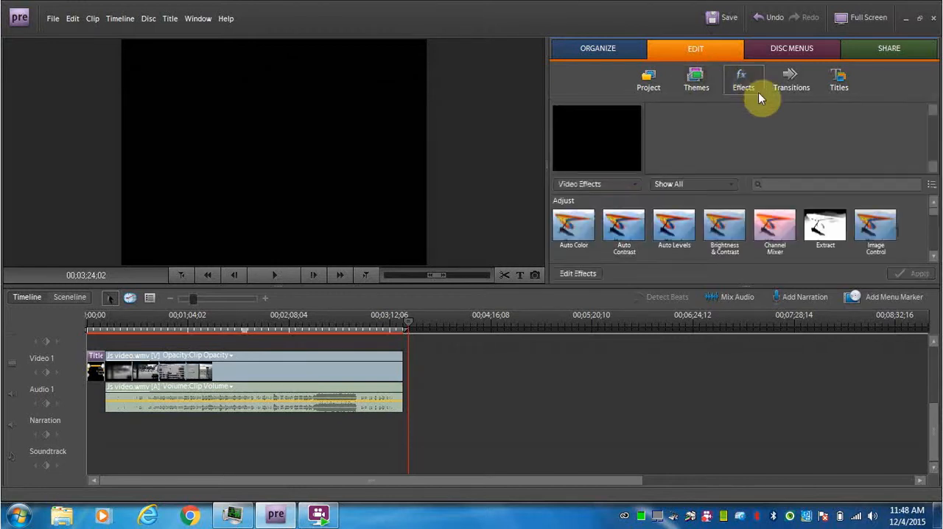
{"action": "left_click", "coordinate": [840, 79]}
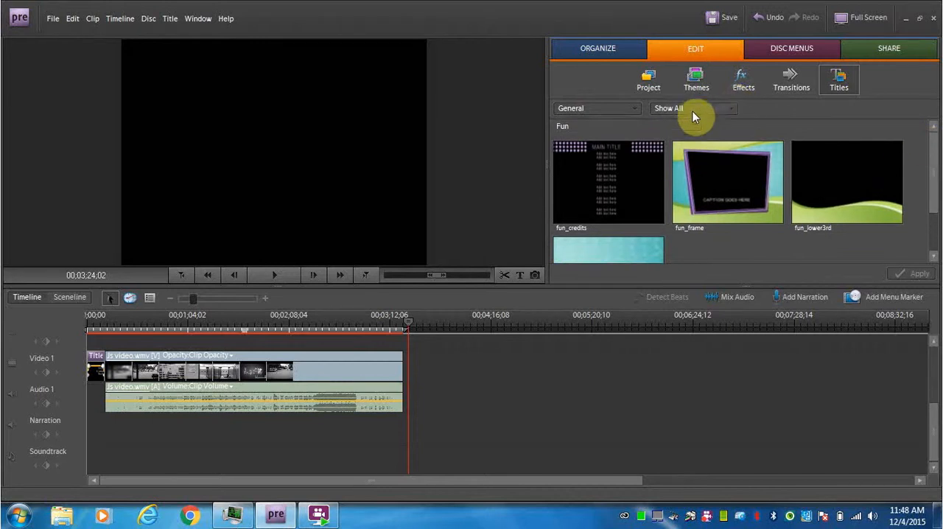
{"action": "mouse_move", "coordinate": [647, 167]}
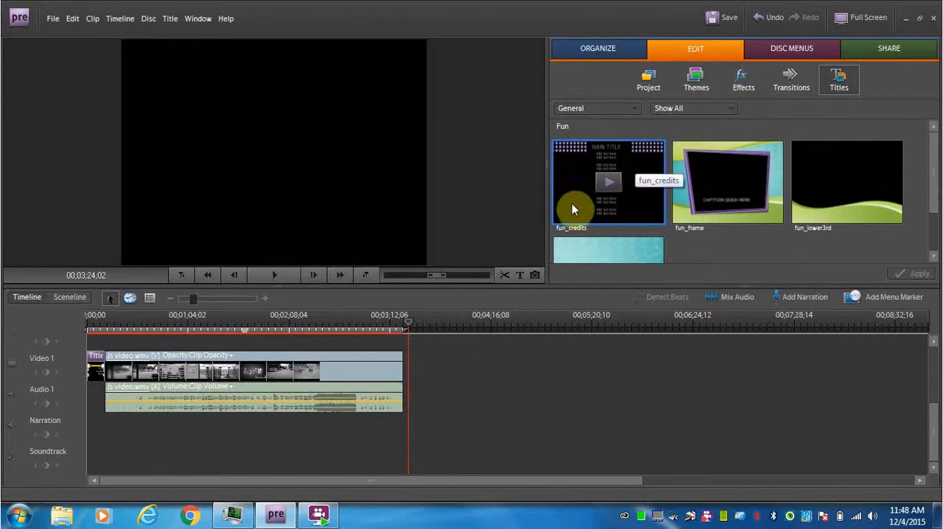
{"action": "left_click_drag", "start_coordinate": [572, 183], "coordinate": [405, 377]}
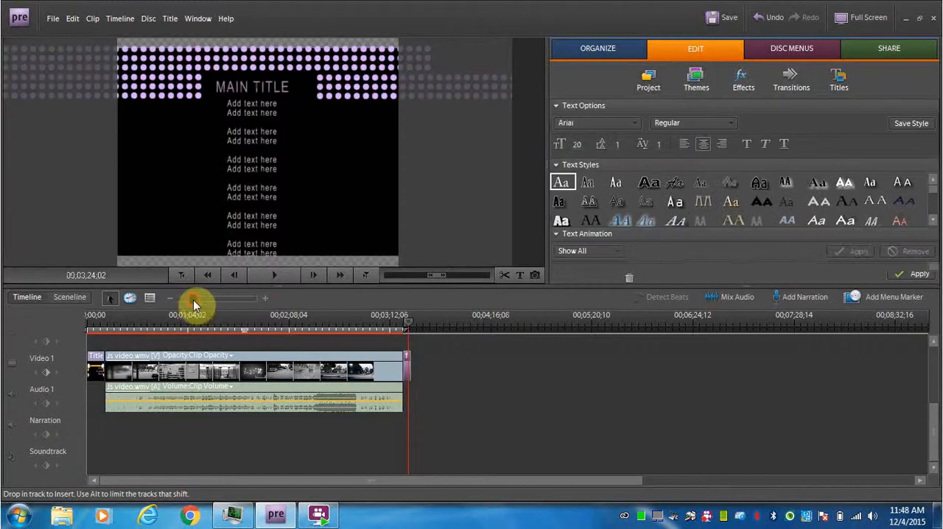
- Extend the end of the fun_credits clip to about 3 minutes 30 seconds on the timeline
{"action": "left_click_drag", "start_coordinate": [193, 300], "coordinate": [207, 303]}
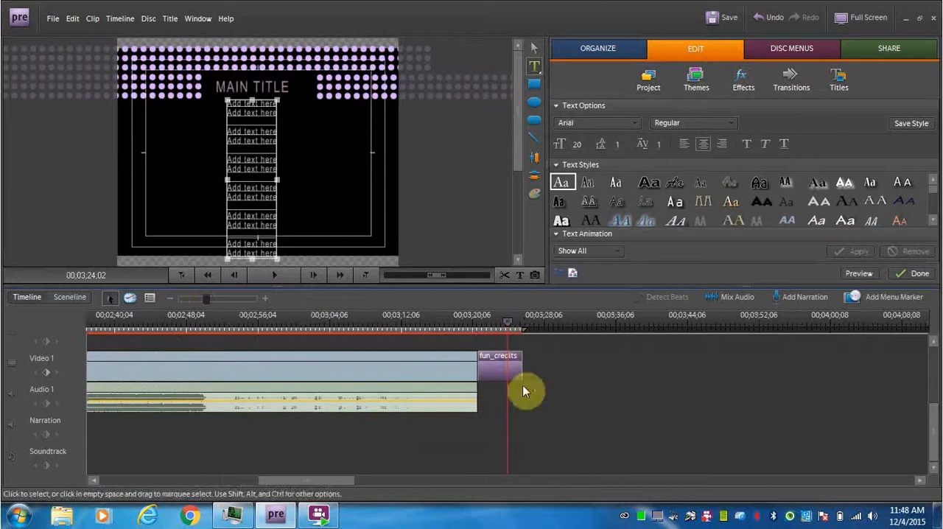
{"action": "left_click_drag", "start_coordinate": [507, 323], "coordinate": [481, 329]}
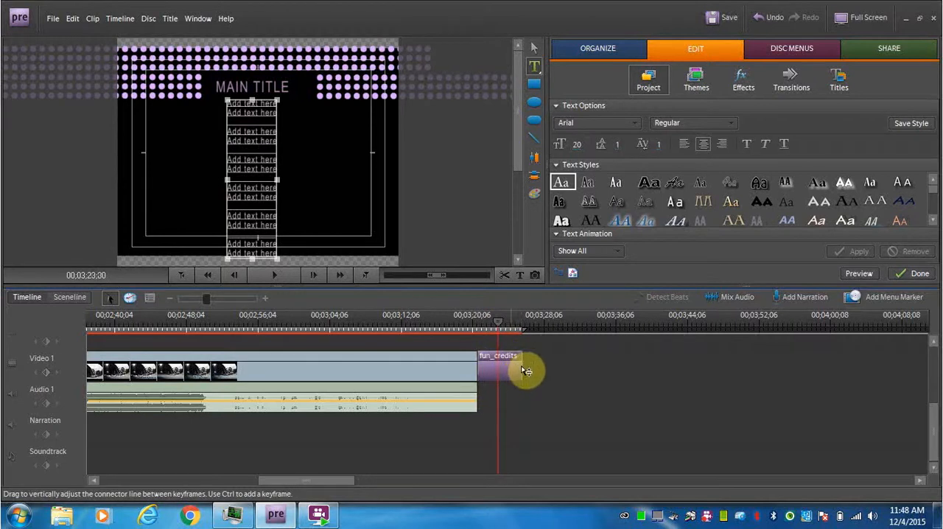
{"action": "left_click_drag", "start_coordinate": [520, 365], "coordinate": [543, 366]}
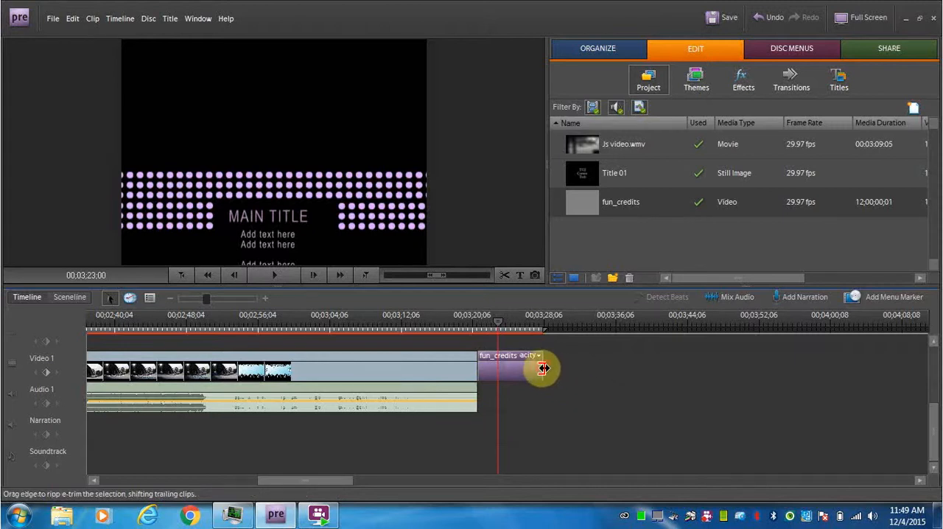
{"action": "left_click_drag", "start_coordinate": [543, 368], "coordinate": [563, 370]}
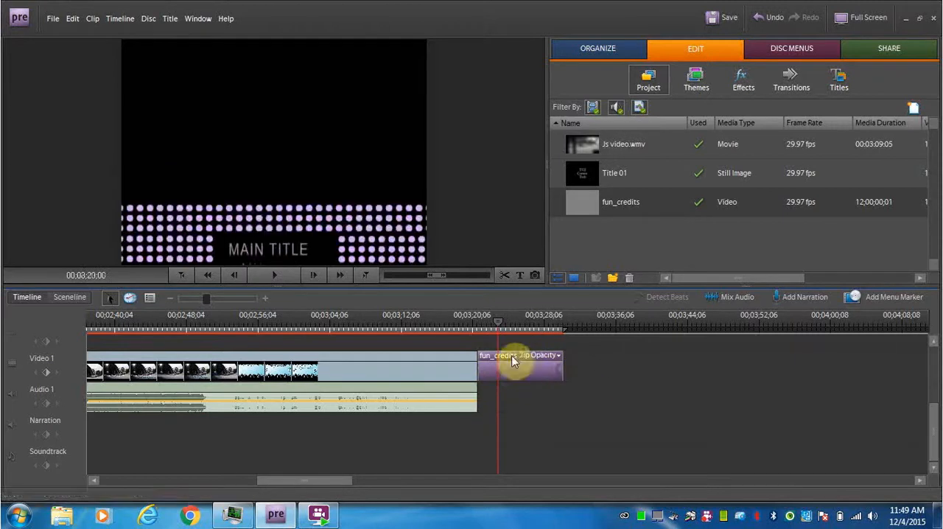
- Replace the "MAIN TITLE" heading of the credits title with "Thanks for watching"
{"action": "left_click", "coordinate": [501, 318]}
{"action": "left_click", "coordinate": [504, 319]}
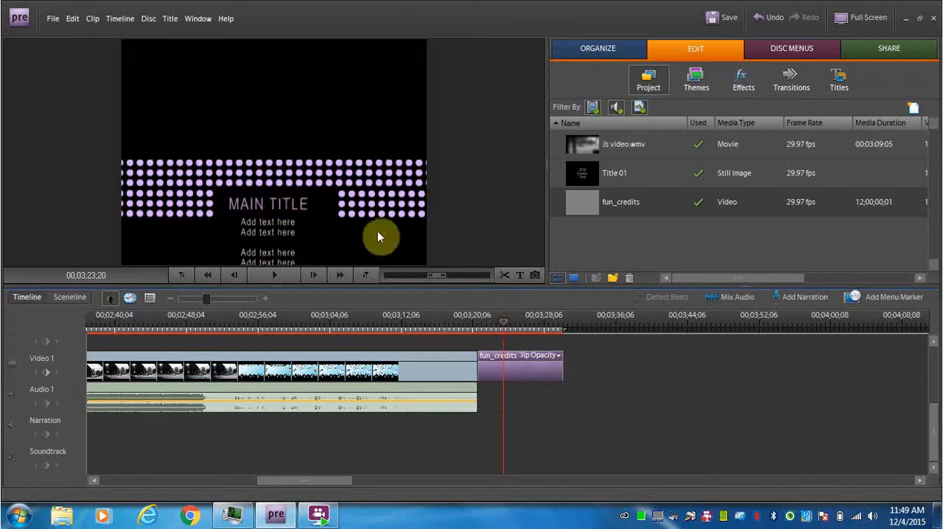
{"action": "left_click", "coordinate": [274, 206]}
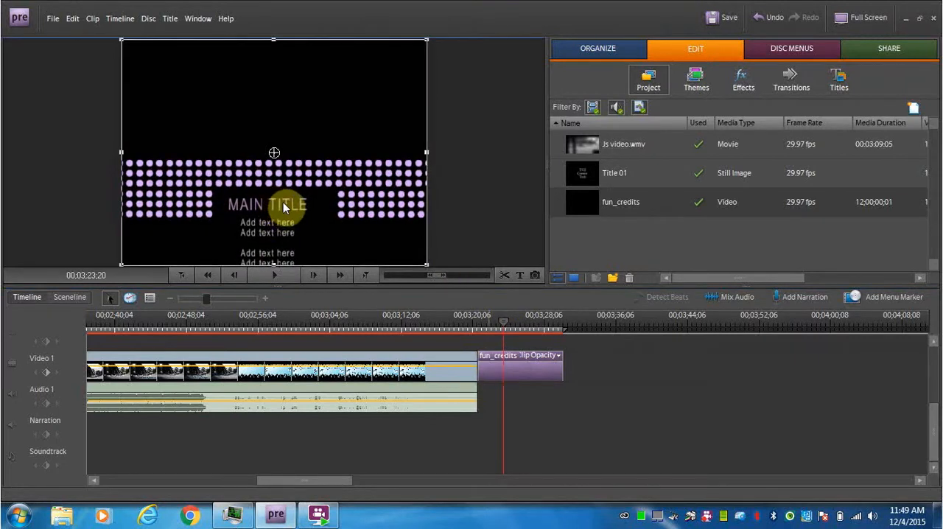
{"action": "double_click", "coordinate": [284, 207]}
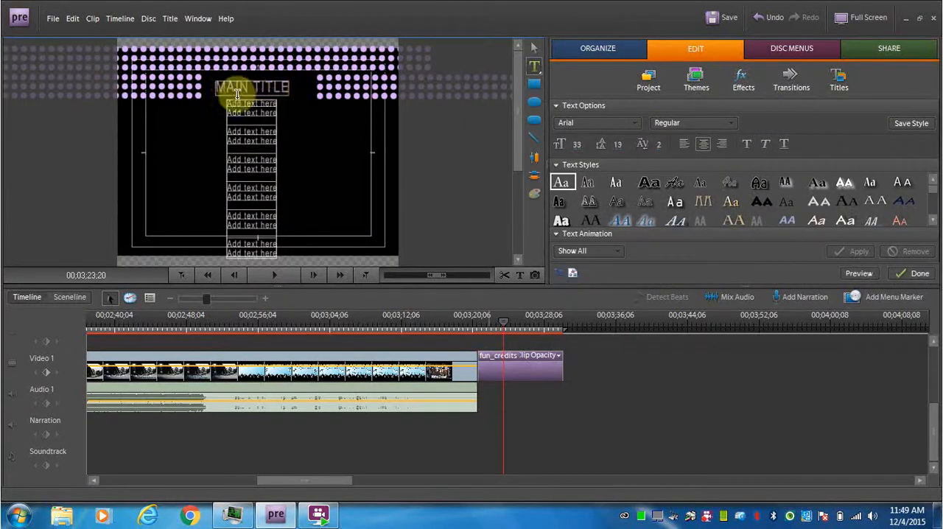
{"action": "left_click_drag", "start_coordinate": [219, 89], "coordinate": [295, 94]}
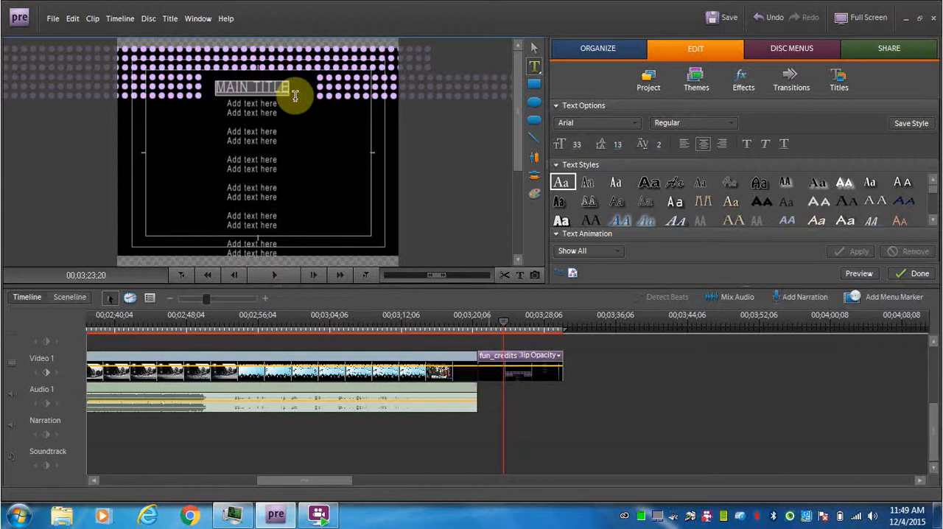
{"action": "key", "text": "BackSpace"}
{"action": "type", "text": "Thanks"}
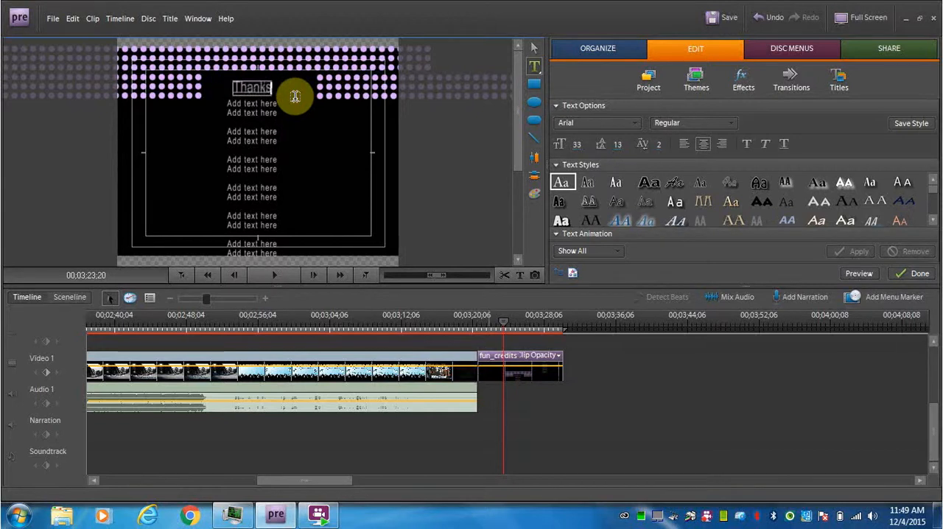
{"action": "type", "text": " for watchin"}
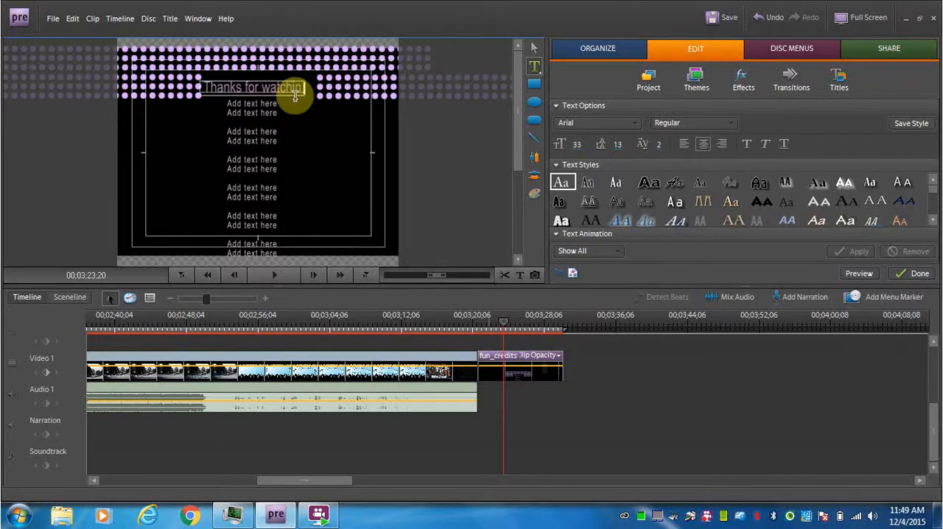
{"action": "type", "text": "g"}
- Replace all placeholder lines under the credits heading with "Created by" and the creator's first name on a second line
{"action": "left_click", "coordinate": [264, 109]}
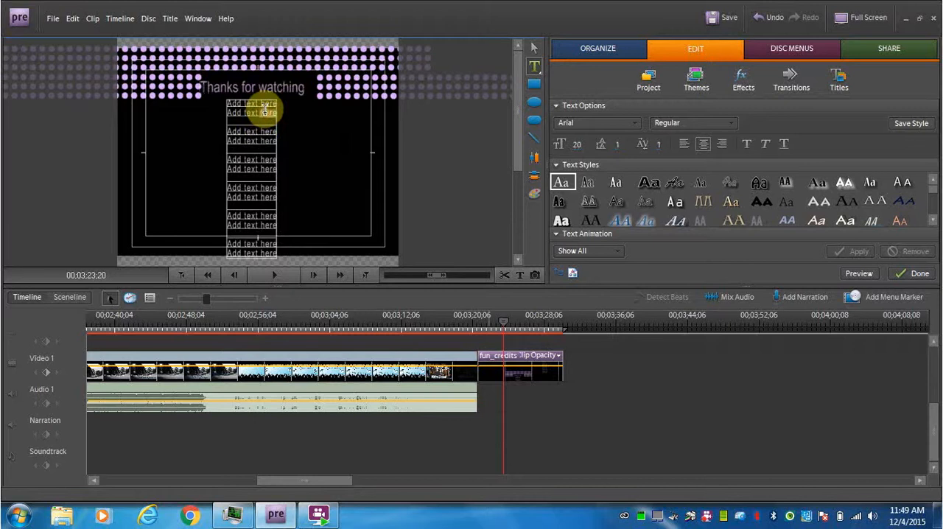
{"action": "left_click_drag", "start_coordinate": [229, 106], "coordinate": [280, 254]}
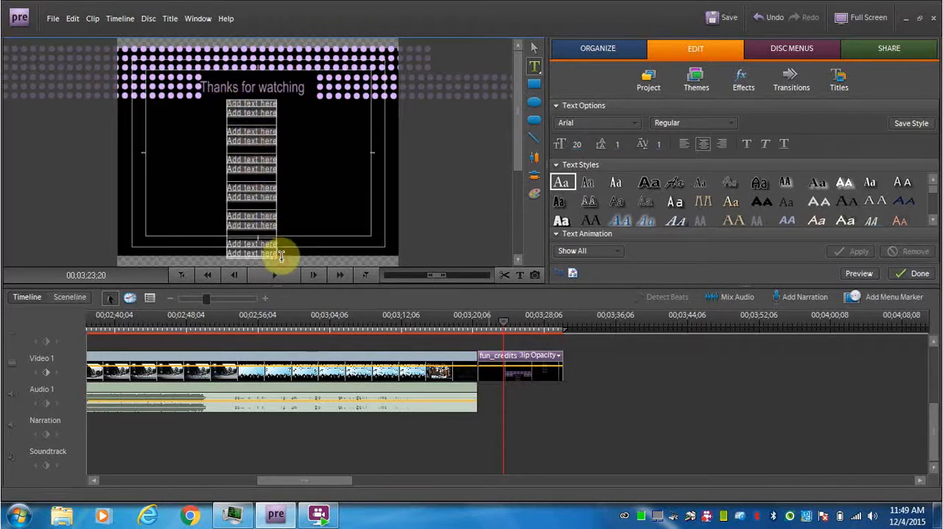
{"action": "key", "text": "BackSpace"}
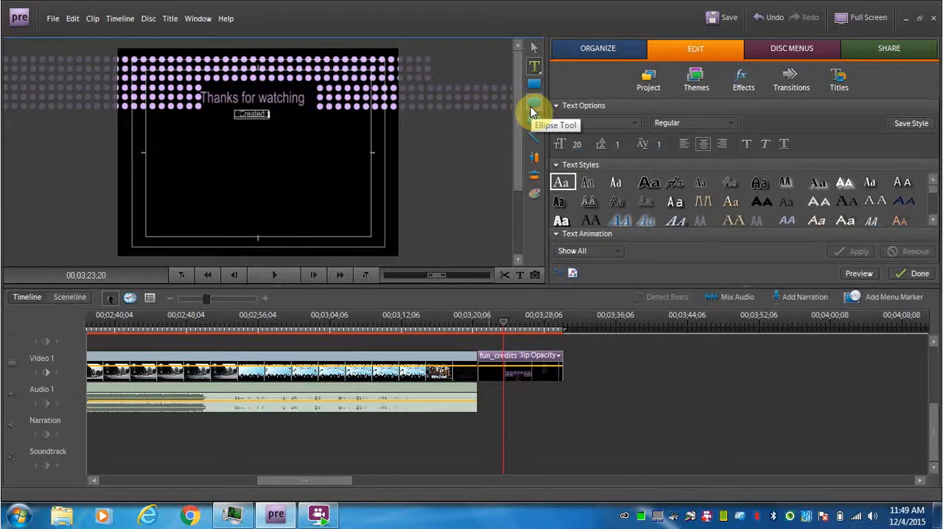
{"action": "type", "text": "Created by"}
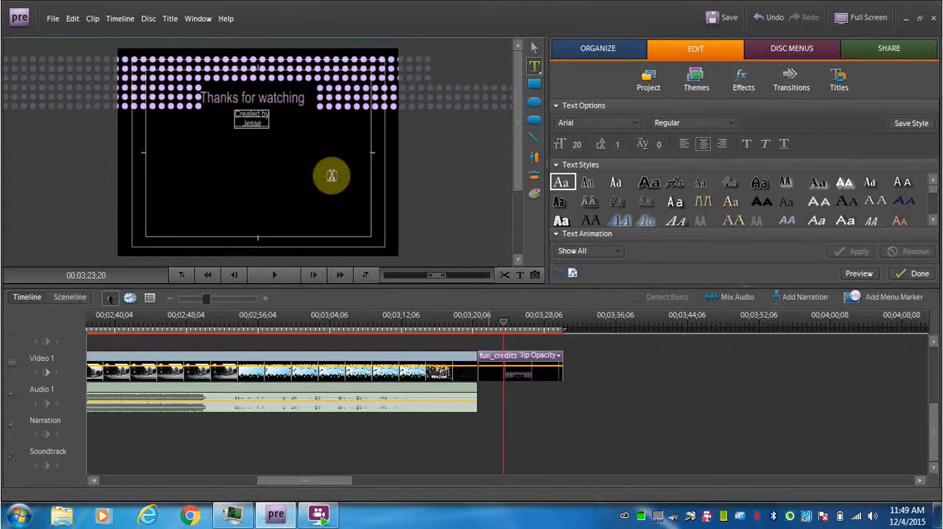
{"action": "left_click", "coordinate": [623, 393]}
- Scrub back from the credits through the video clip to review the assembled sequence
{"action": "left_click_drag", "start_coordinate": [504, 323], "coordinate": [182, 345]}
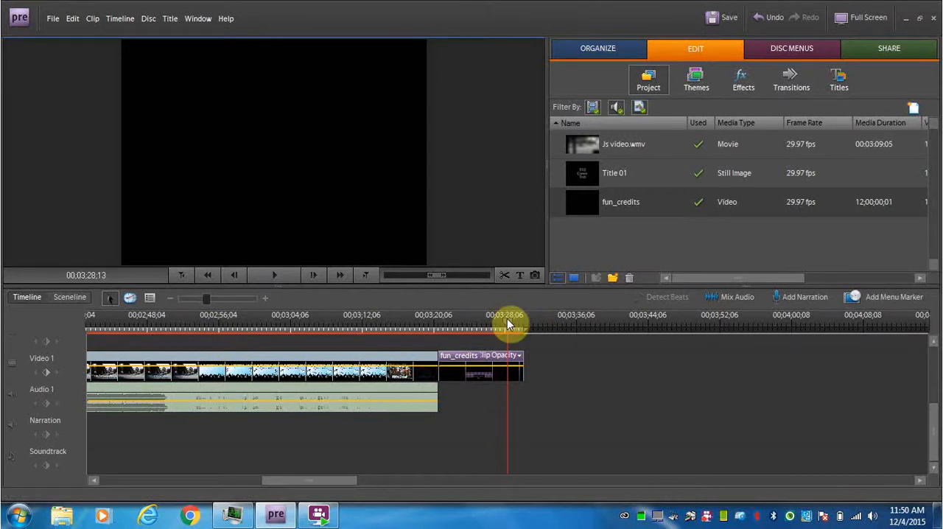
{"action": "left_click_drag", "start_coordinate": [507, 322], "coordinate": [348, 330]}
{"action": "left_click_drag", "start_coordinate": [277, 329], "coordinate": [80, 336]}
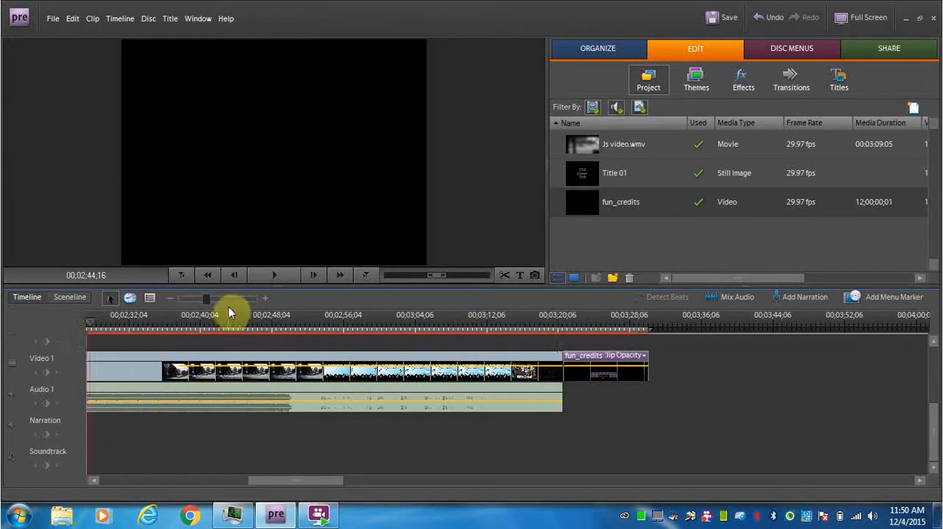
{"action": "left_click_drag", "start_coordinate": [207, 302], "coordinate": [179, 300]}
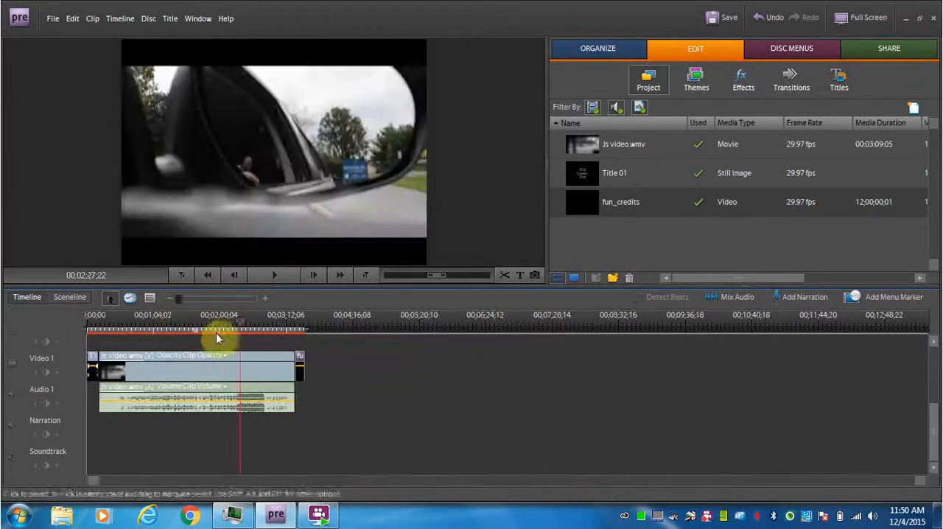
- Add a new text title on Video 2 over the start of the Js video.wmv clip, at about 00;00;12;06
{"action": "left_click_drag", "start_coordinate": [243, 324], "coordinate": [108, 333]}
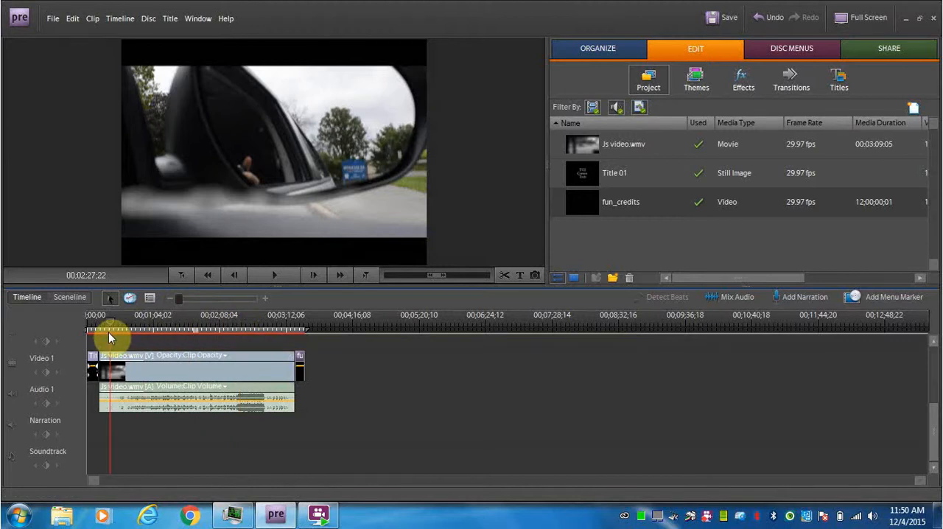
{"action": "left_click_drag", "start_coordinate": [181, 300], "coordinate": [220, 301]}
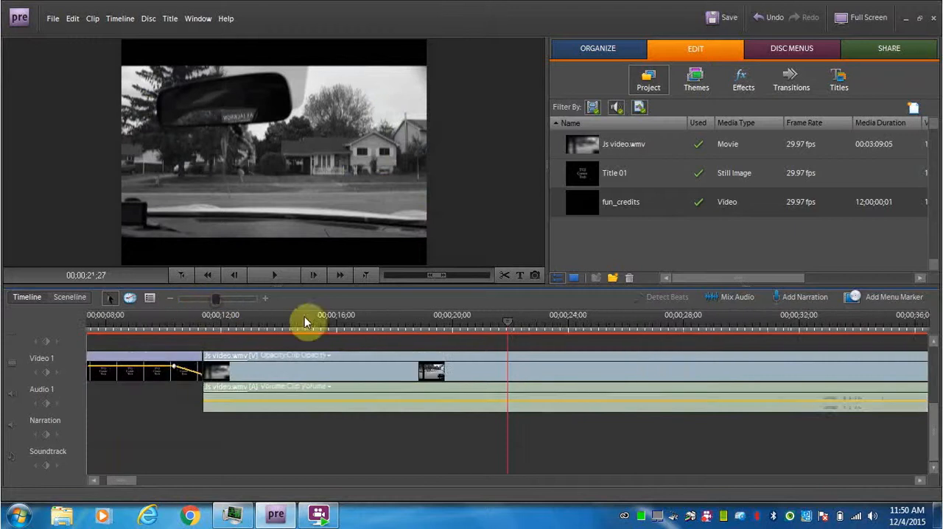
{"action": "left_click_drag", "start_coordinate": [512, 326], "coordinate": [226, 327]}
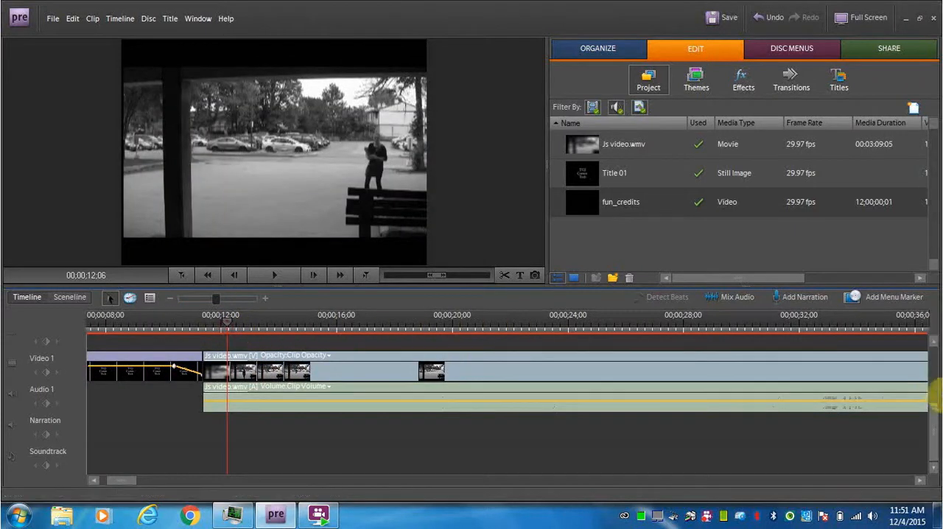
{"action": "left_click_drag", "start_coordinate": [936, 427], "coordinate": [936, 407]}
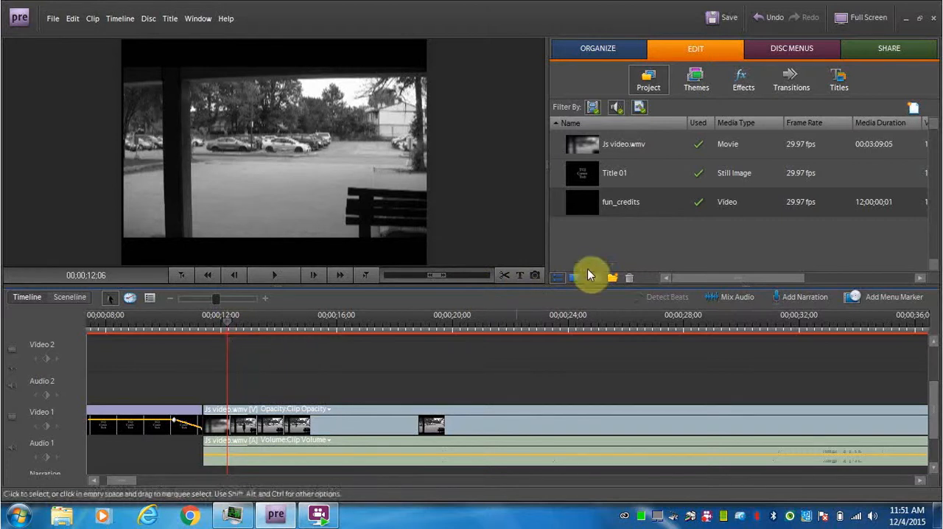
{"action": "left_click", "coordinate": [520, 275]}
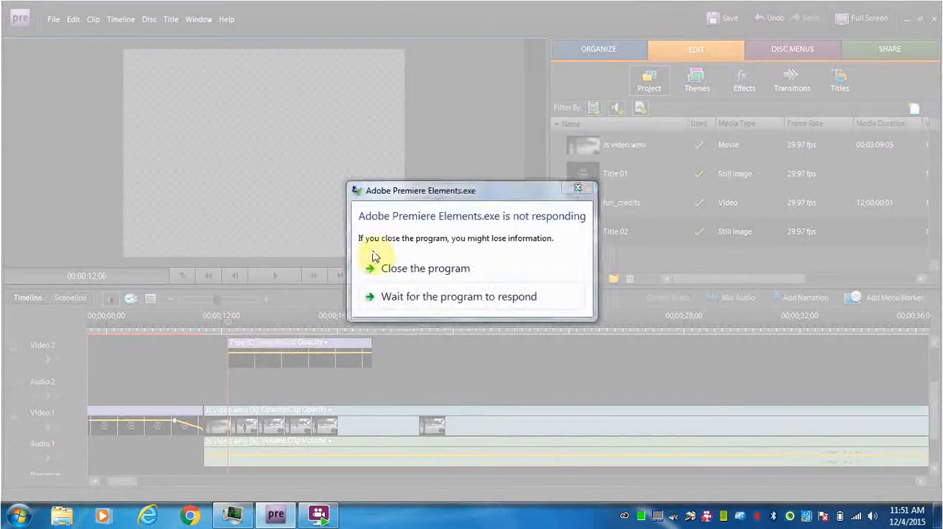
{"action": "left_click", "coordinate": [426, 296]}
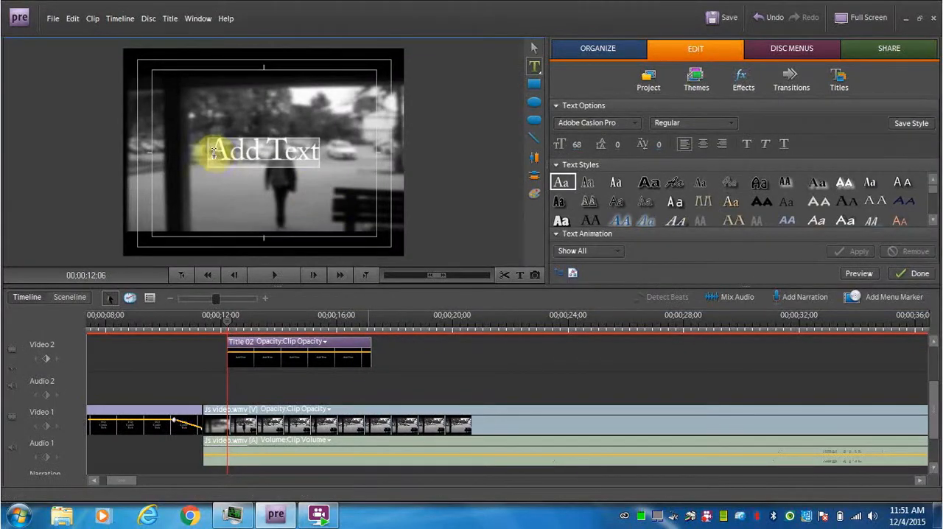
- Replace the placeholder text with "A video by" and the creator's first name, and centre the text horizontally in the frame
{"action": "left_click_drag", "start_coordinate": [213, 151], "coordinate": [322, 153]}
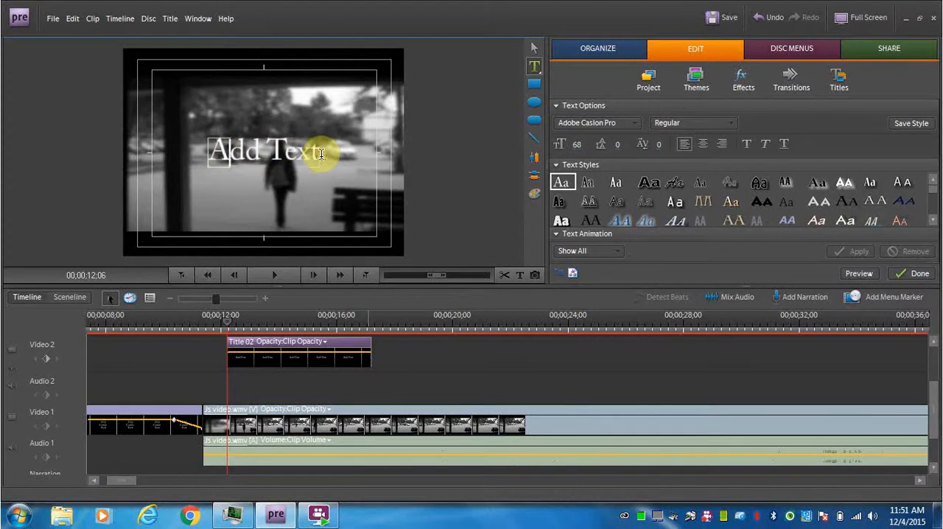
{"action": "type", "text": "A video"}
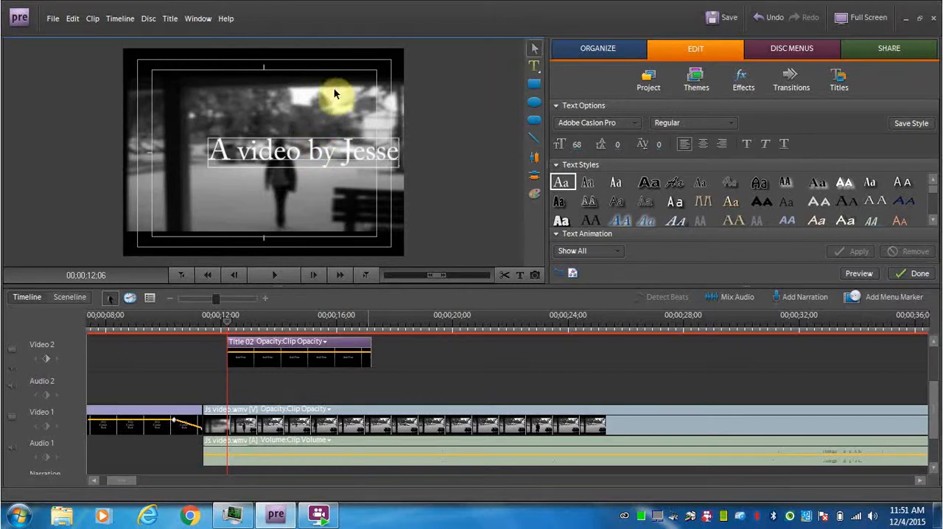
{"action": "left_click", "coordinate": [536, 161]}
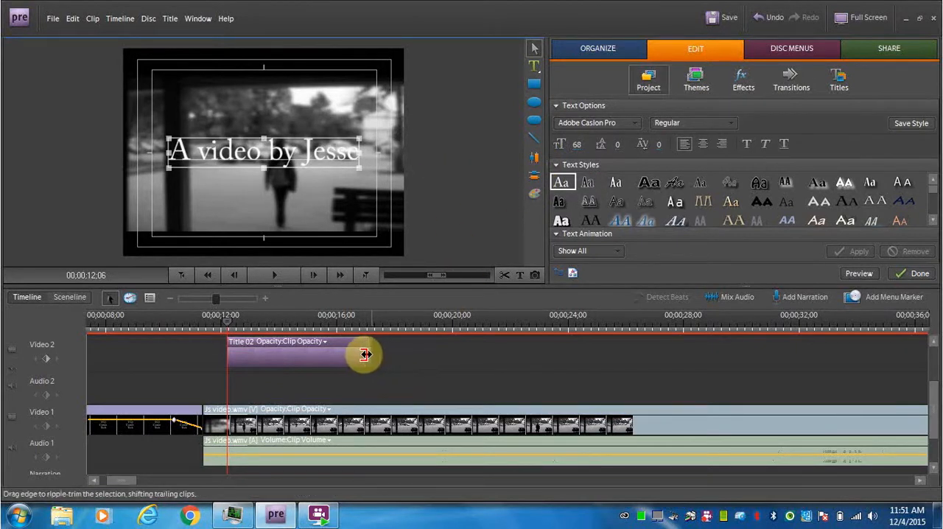
- Shorten the Title 02 clip to end at about 16 seconds on the timeline and apply Fade In Video to it
{"action": "left_click_drag", "start_coordinate": [364, 354], "coordinate": [335, 354]}
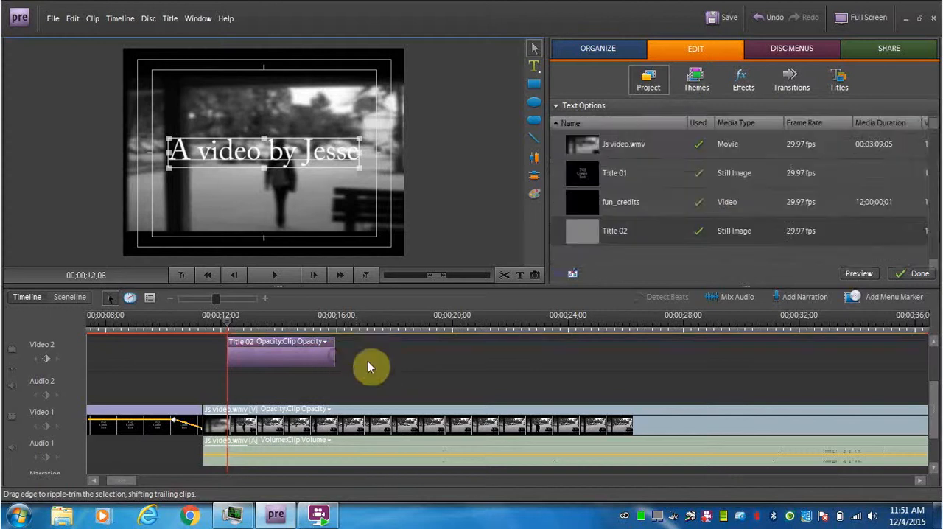
{"action": "right_click", "coordinate": [245, 347]}
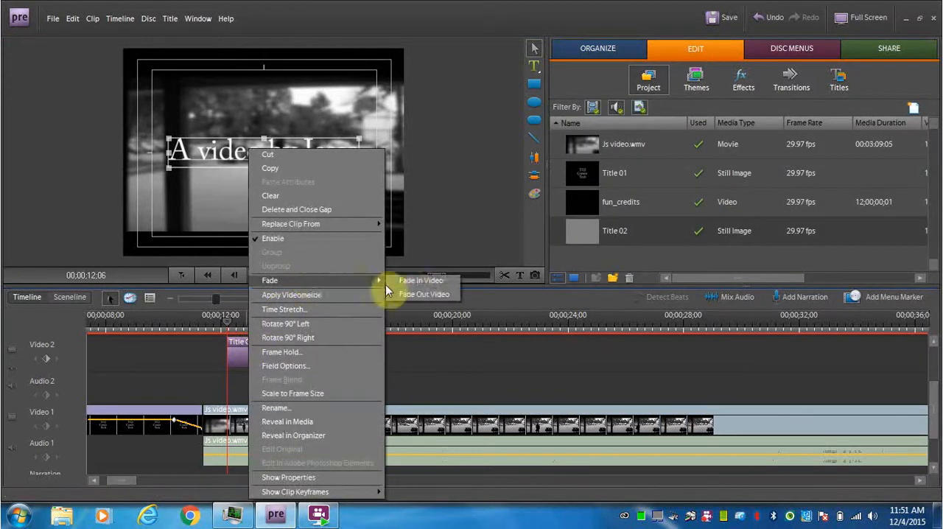
{"action": "left_click", "coordinate": [413, 283]}
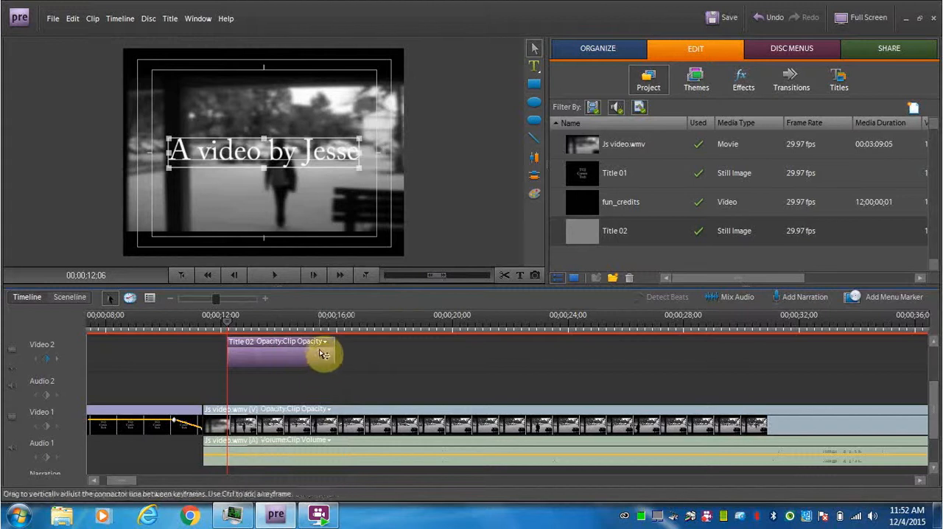
- Apply Fade Out Video to the Title 02 clip on Video 2
{"action": "left_click", "coordinate": [313, 341]}
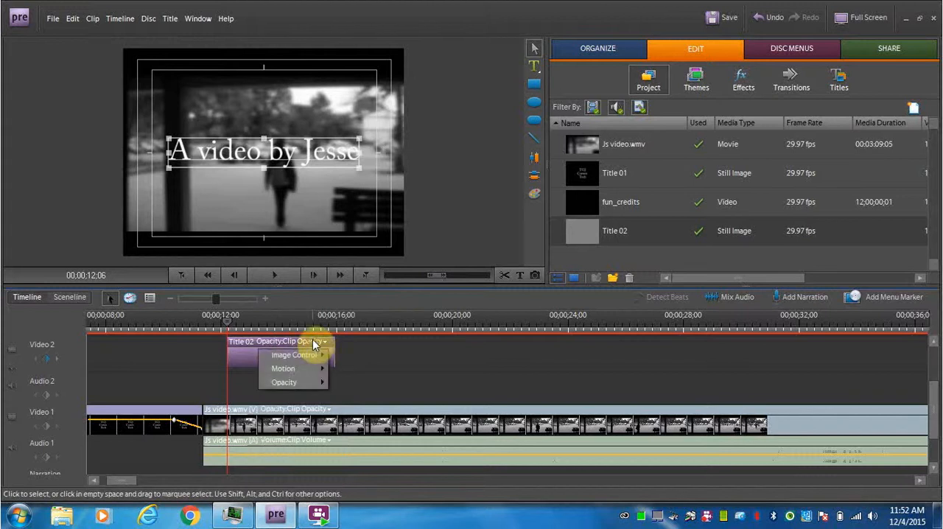
{"action": "left_click", "coordinate": [247, 341]}
{"action": "left_click", "coordinate": [274, 341]}
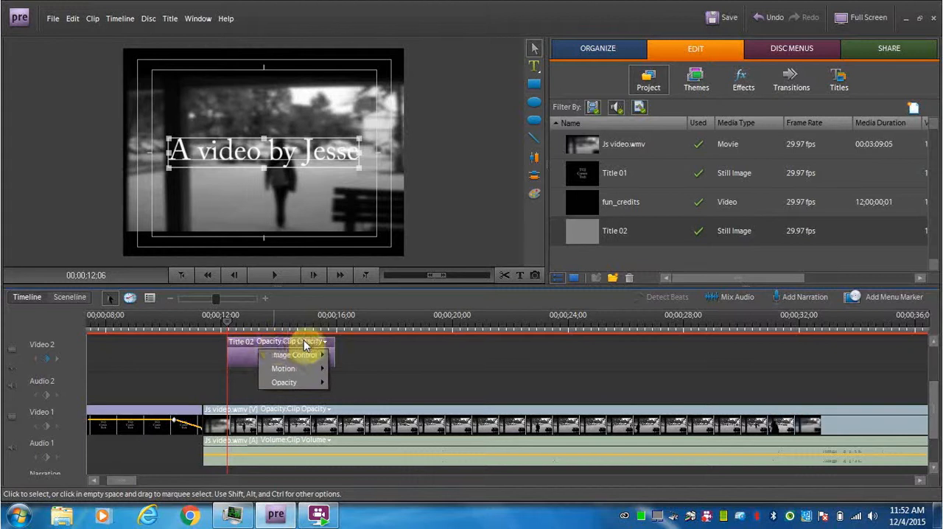
{"action": "left_click", "coordinate": [310, 343]}
{"action": "left_click", "coordinate": [309, 343]}
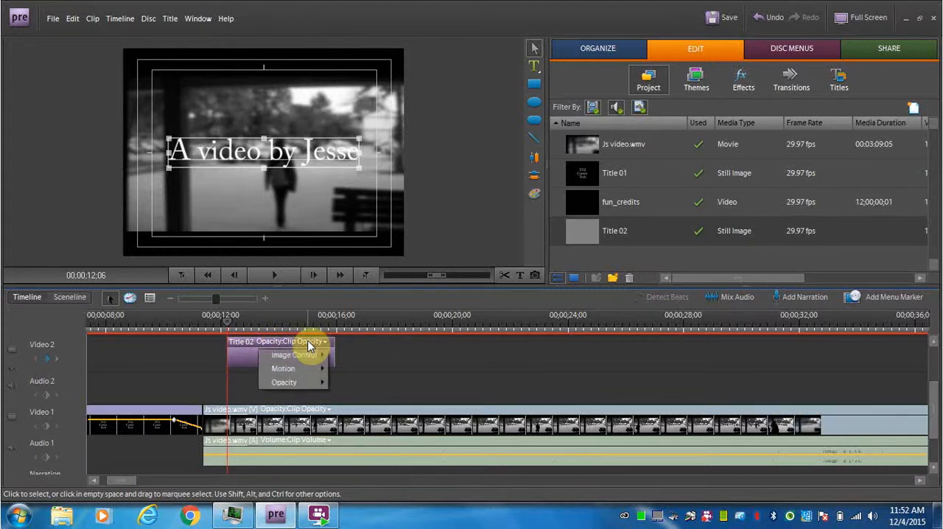
{"action": "right_click", "coordinate": [308, 345]}
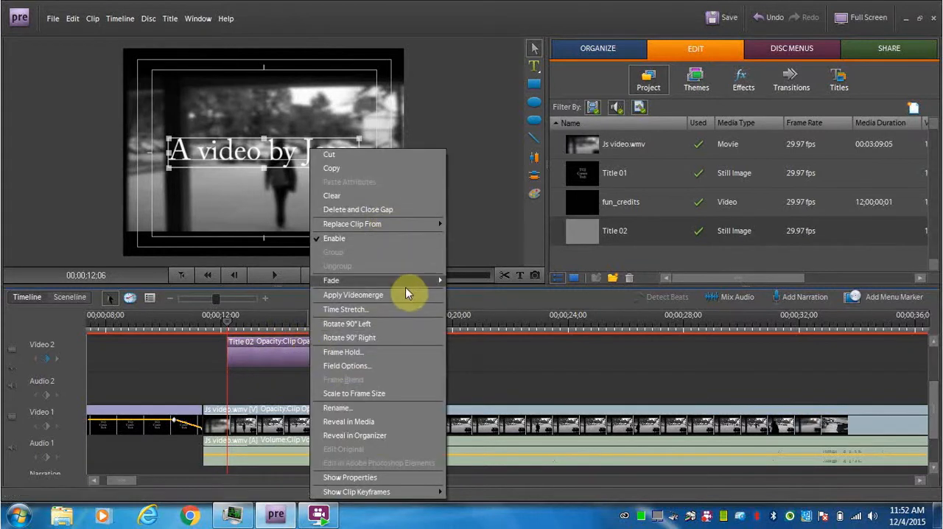
{"action": "mouse_move", "coordinate": [406, 286]}
{"action": "left_click", "coordinate": [488, 295]}
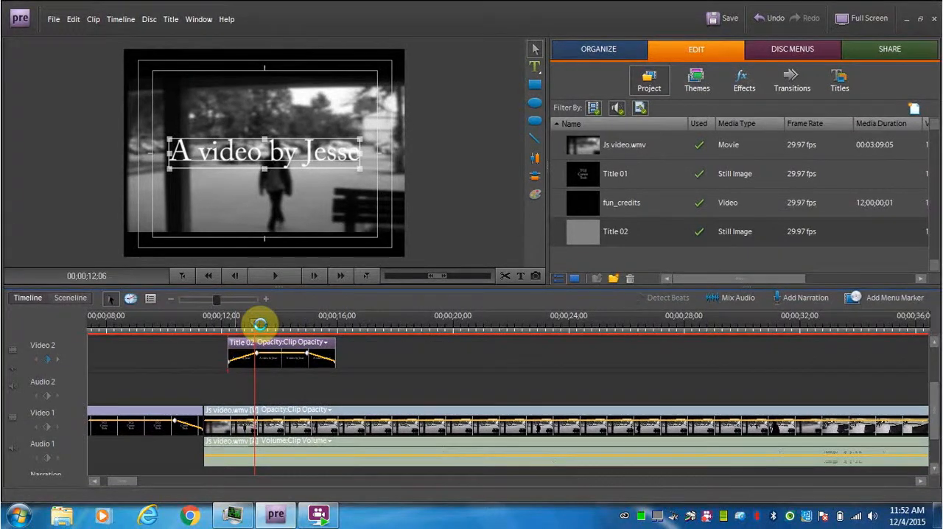
- Scrub through the Title 02 overlay on the video clip and open the title's text for editing to check its appearance
{"action": "left_click", "coordinate": [293, 326]}
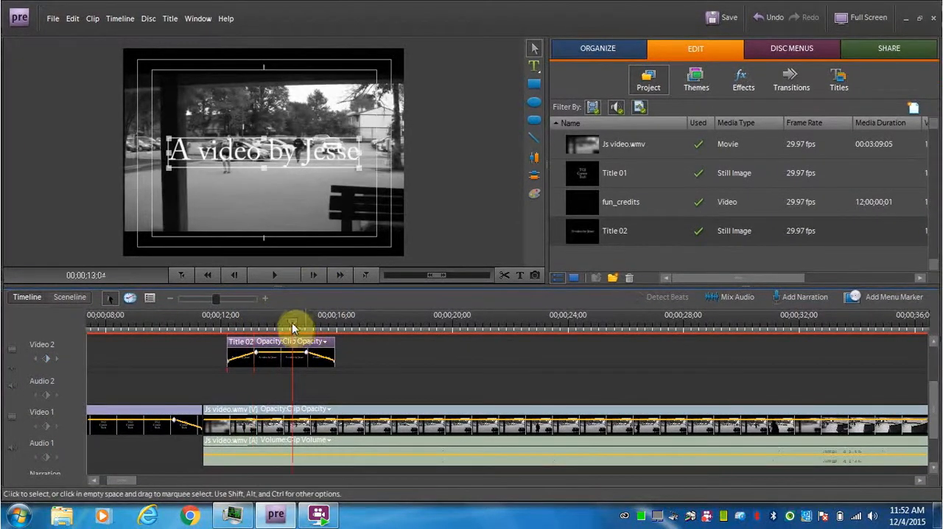
{"action": "mouse_move", "coordinate": [291, 322]}
{"action": "left_mouse_down"}
{"action": "mouse_move", "coordinate": [155, 331]}
{"action": "mouse_move", "coordinate": [280, 337]}
{"action": "left_mouse_up"}
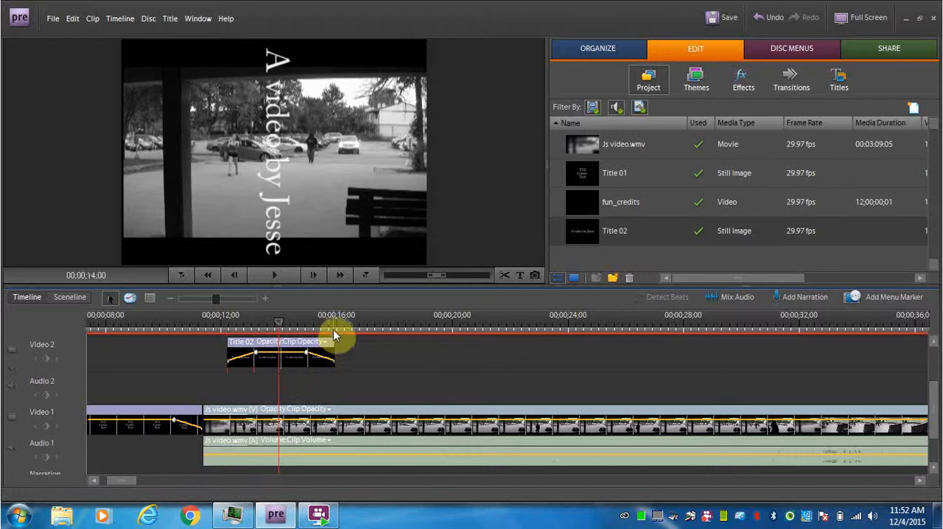
{"action": "left_click", "coordinate": [272, 173]}
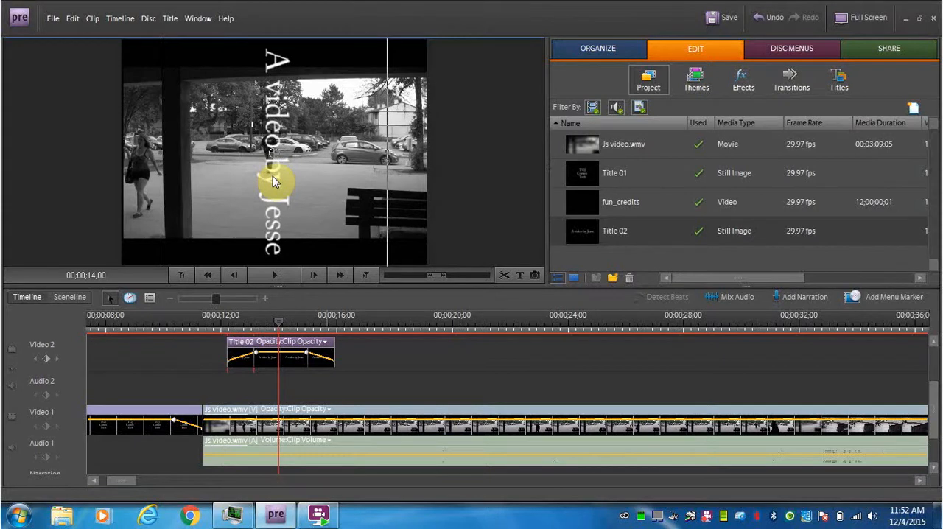
{"action": "double_click", "coordinate": [272, 177]}
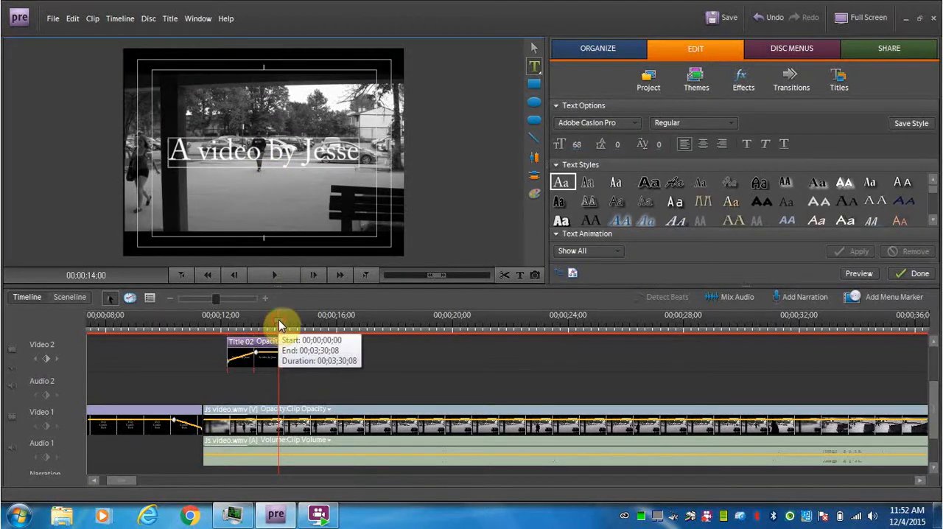
{"action": "left_click", "coordinate": [260, 326]}
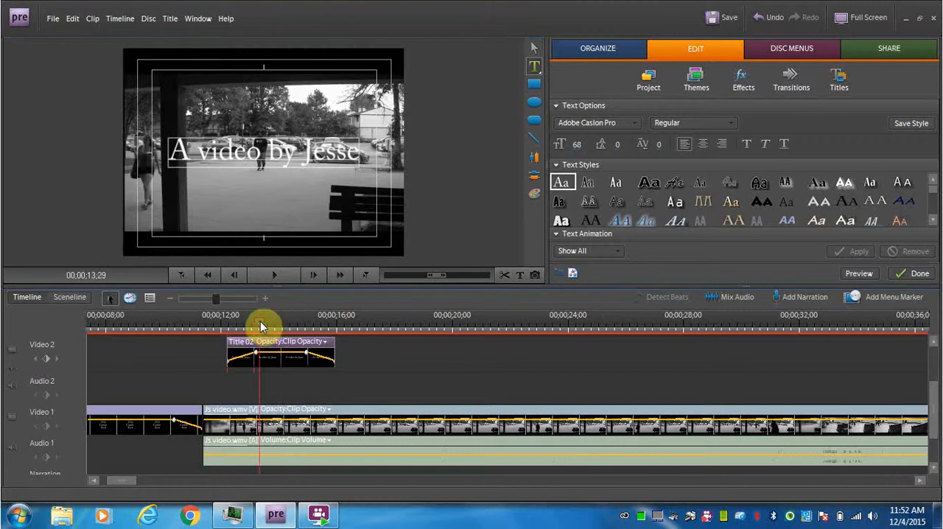
{"action": "left_click_drag", "start_coordinate": [264, 327], "coordinate": [274, 325]}
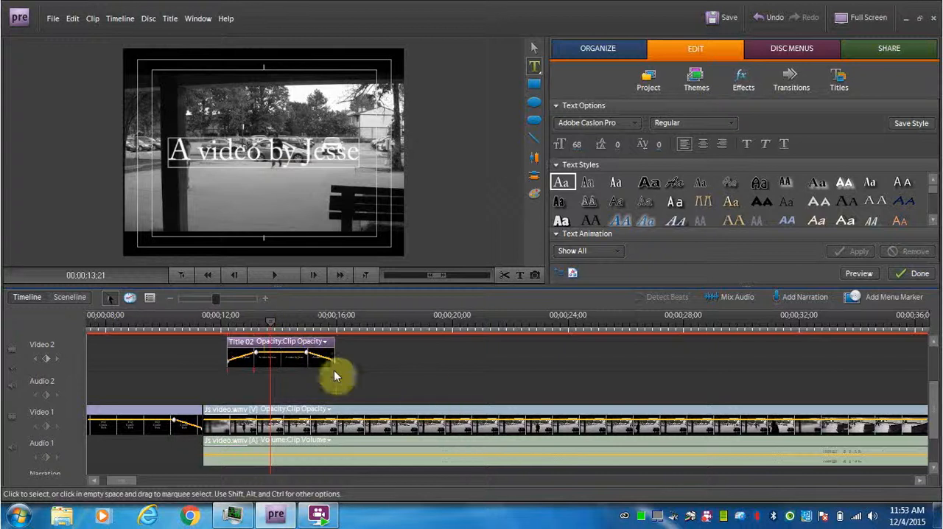
{"action": "left_click", "coordinate": [709, 520]}
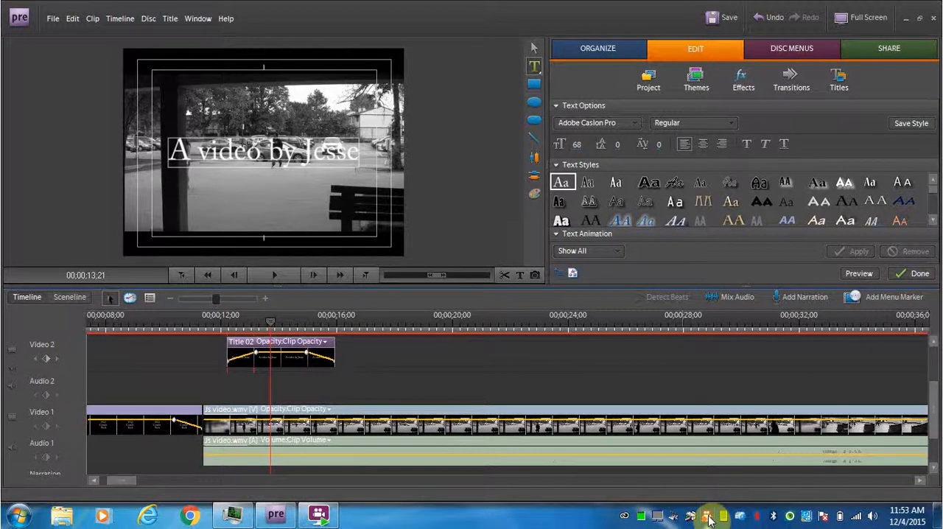